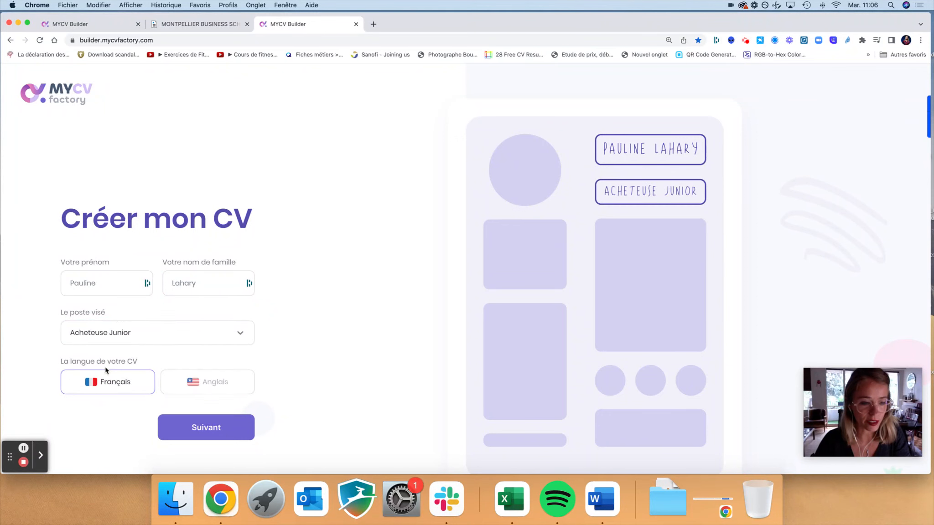
# Try several Classique templates, apply the one with the teal photo block, and continue to the introduction without adding a photo
pyautogui.click(210, 427)
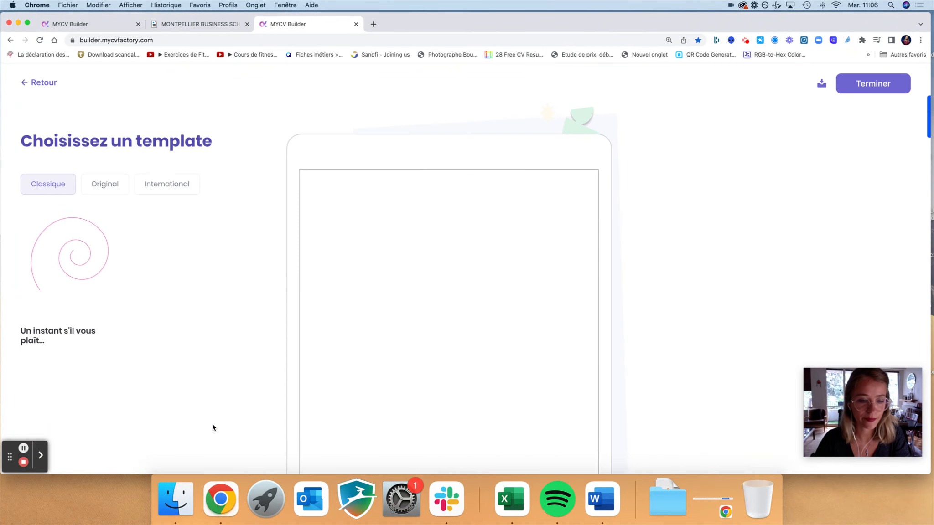
pyautogui.scroll(-5, 185, 385)
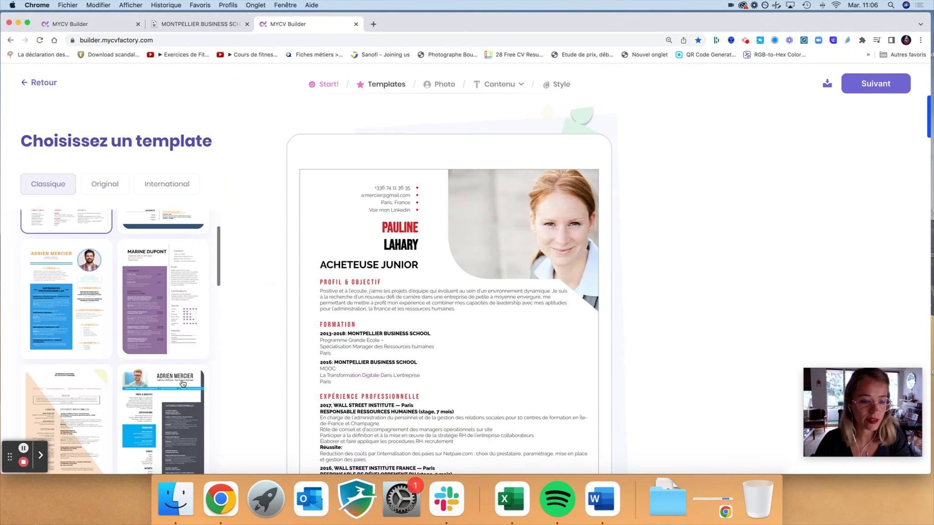
pyautogui.click(152, 256)
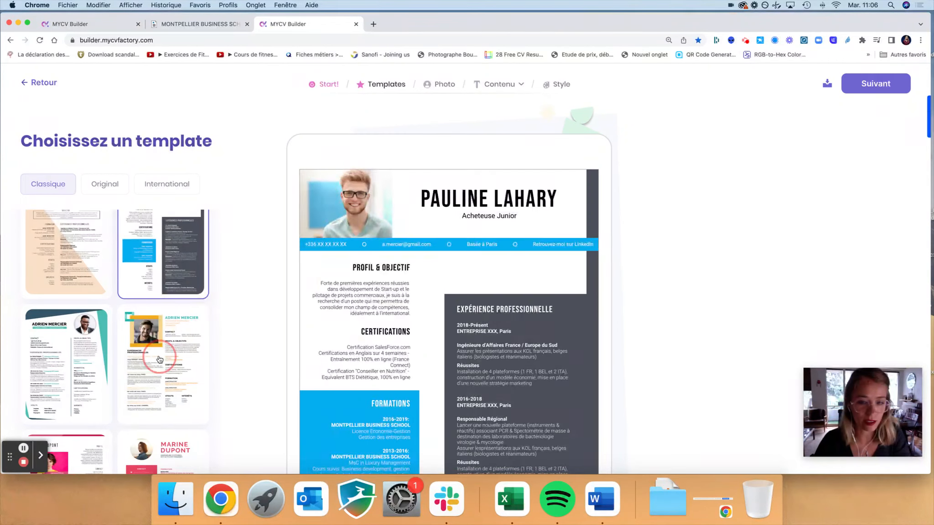
pyautogui.click(159, 358)
pyautogui.scroll(-3, 160, 359)
pyautogui.click(159, 359)
pyautogui.scroll(-5, 164, 347)
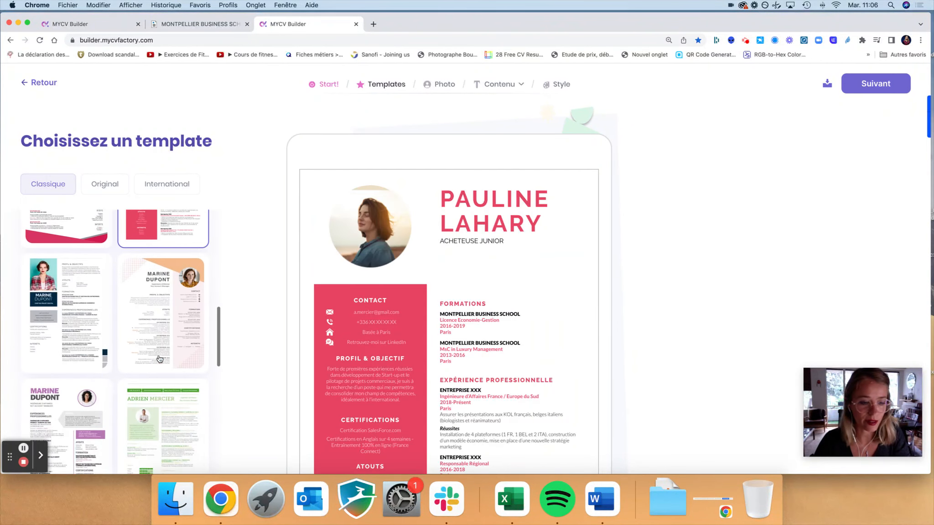
pyautogui.click(171, 332)
pyautogui.scroll(-10, 172, 332)
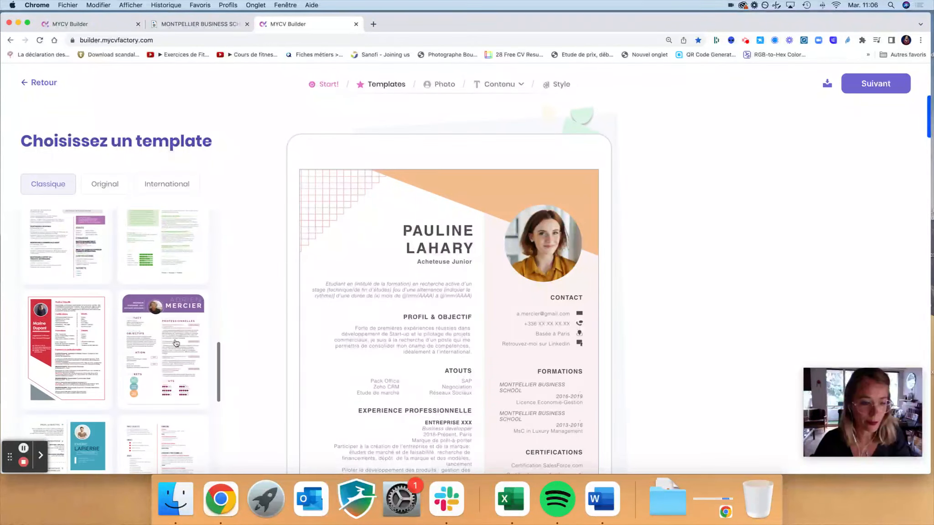
pyautogui.click(85, 310)
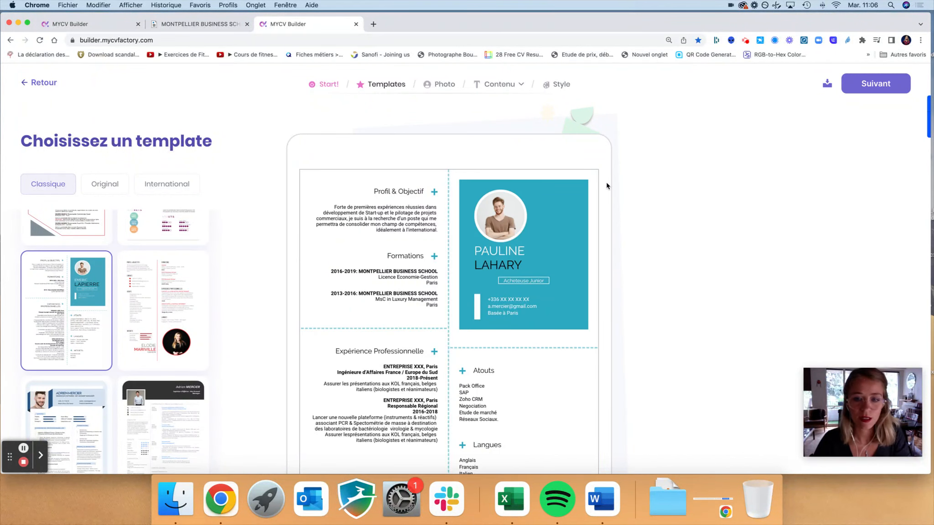
pyautogui.click(881, 87)
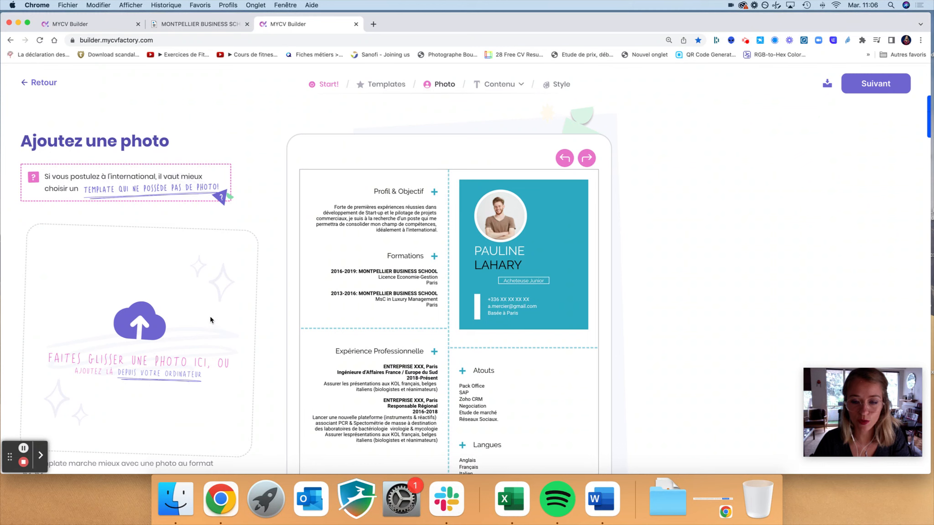
pyautogui.click(891, 84)
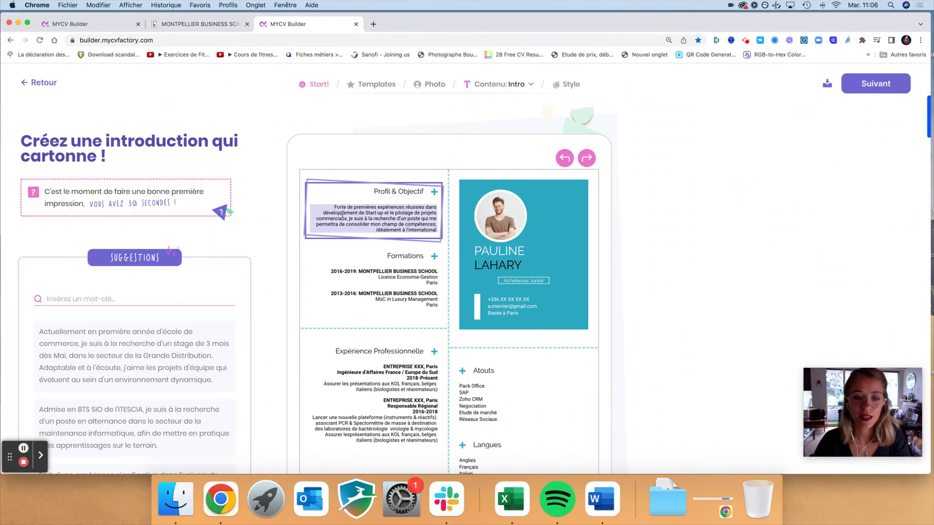
# Replace the Profil & Objectif text with the suggestion starting "Fort d'une expérience significative dans l'univers de l'entrepreneuriat"
pyautogui.scroll(-2, 266, 294)
pyautogui.scroll(-2, 156, 349)
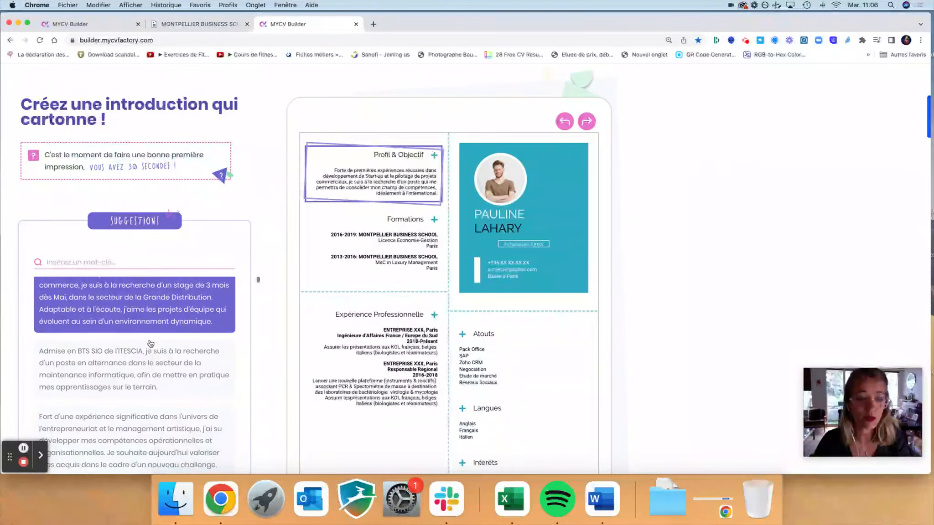
pyautogui.scroll(-3, 158, 348)
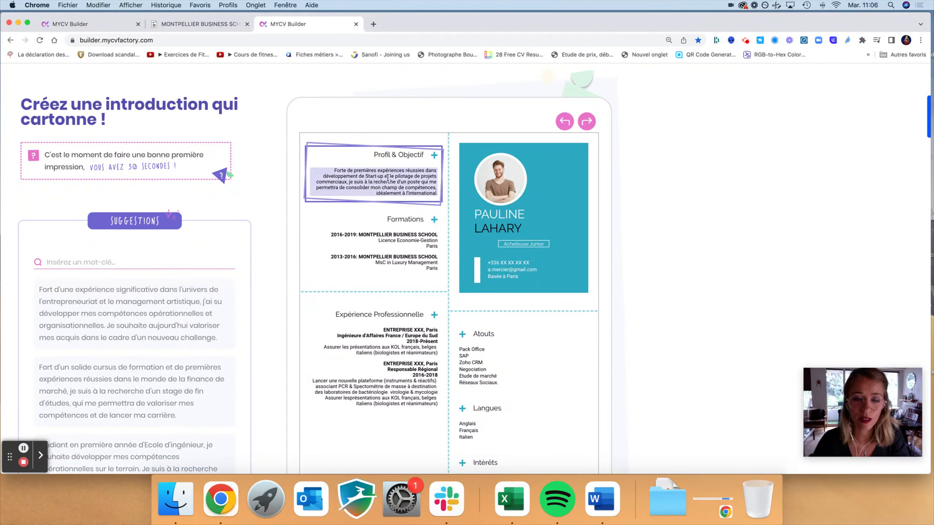
pyautogui.click(381, 179)
pyautogui.moveTo(349, 170); pyautogui.dragTo(438, 194)
pyautogui.press('BackSpace')
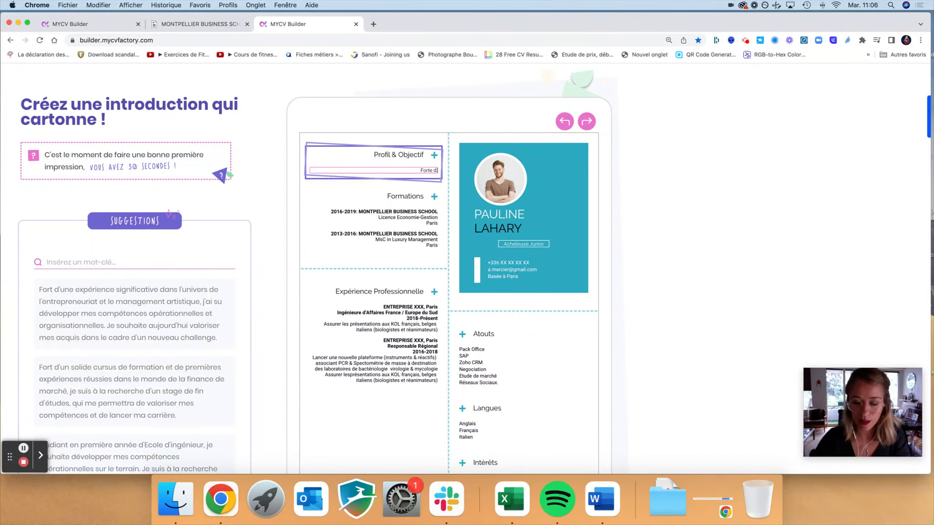
pyautogui.click(138, 310)
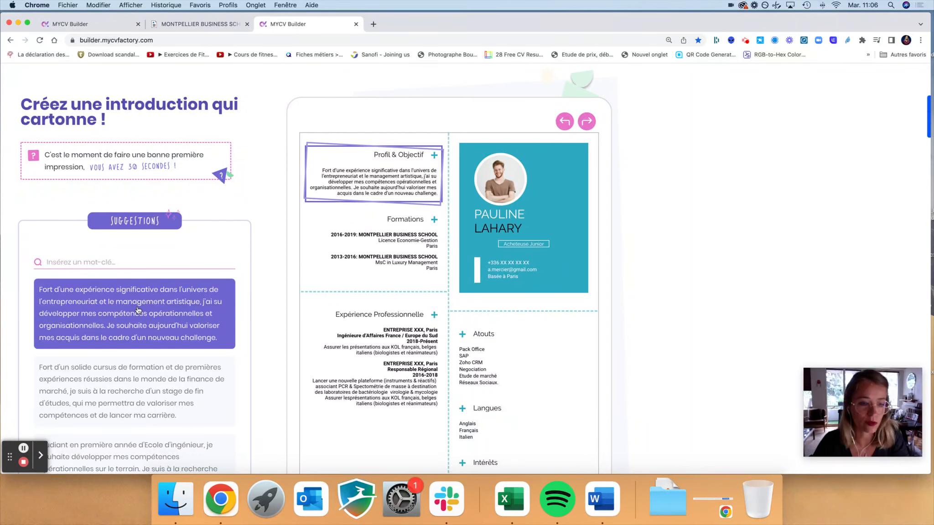
pyautogui.click(395, 181)
pyautogui.moveTo(395, 182); pyautogui.dragTo(431, 181)
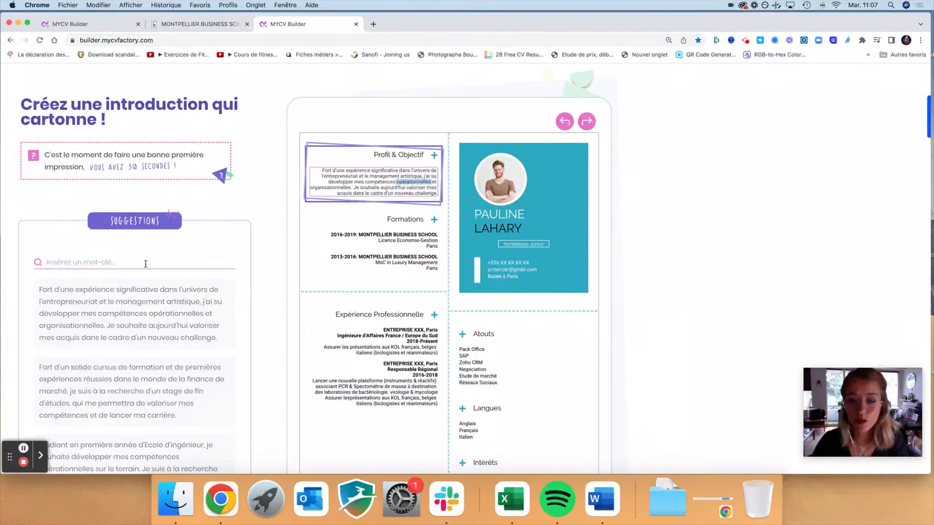
# Search the introduction suggestions for "leadership" and apply the one starting "Forte de premières expériences dans le secteur du marketing"
pyautogui.click(145, 264)
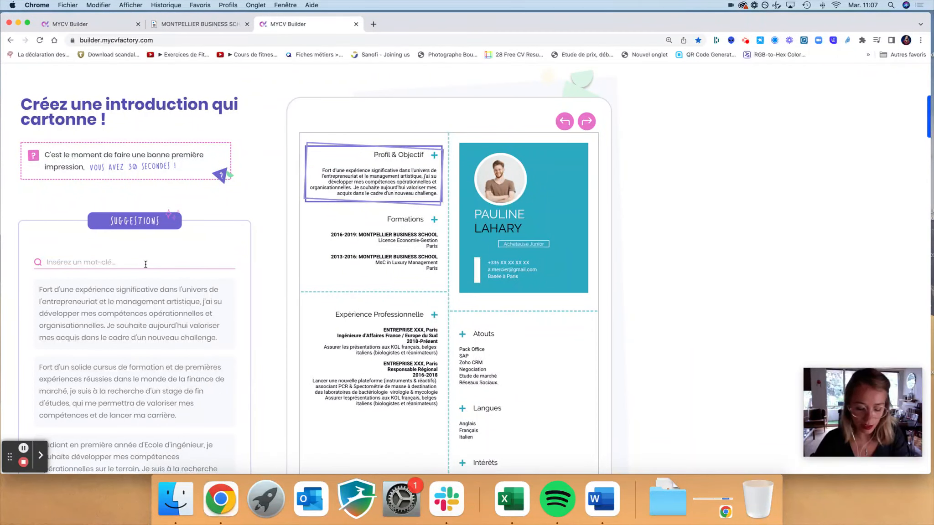
pyautogui.write('leadership')
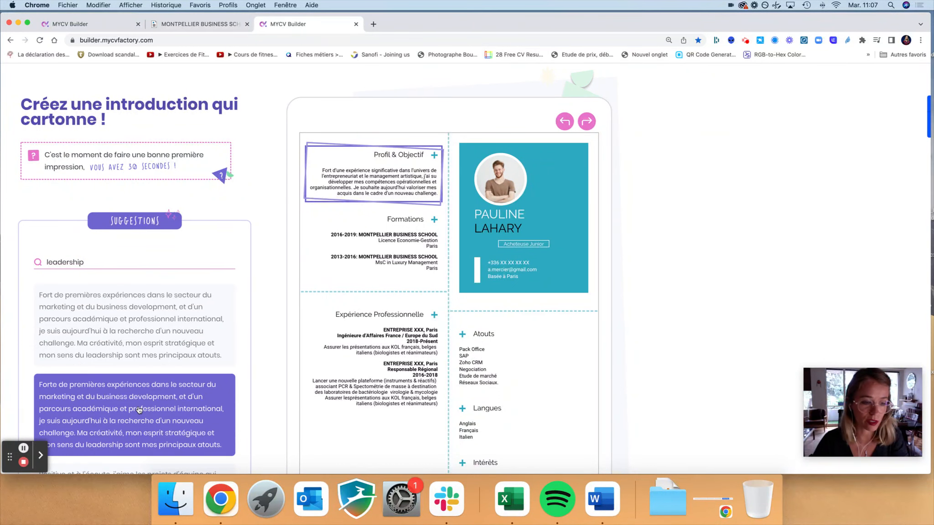
pyautogui.moveTo(140, 414); pyautogui.dragTo(339, 213)
pyautogui.click(169, 386)
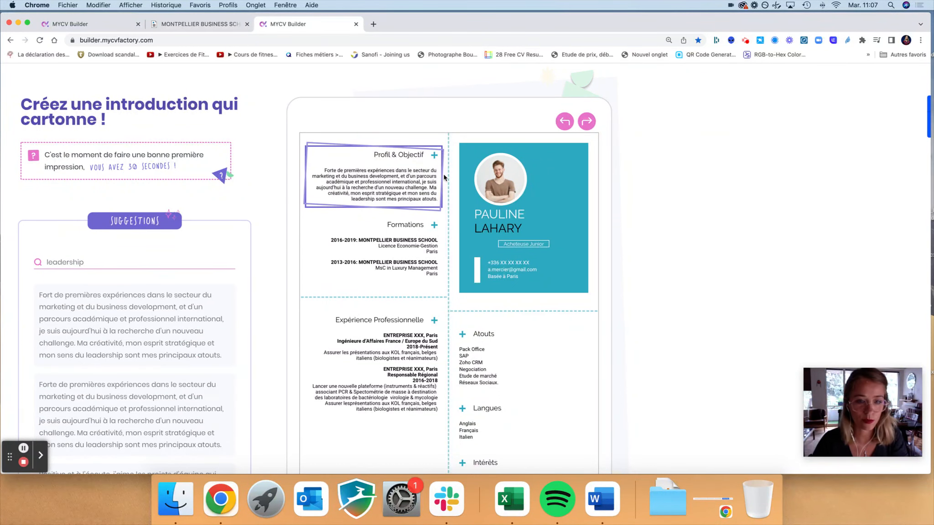
# Continue to the contact section and go through its editable phone, e-mail and location lines
pyautogui.scroll(2, 711, 160)
pyautogui.click(880, 83)
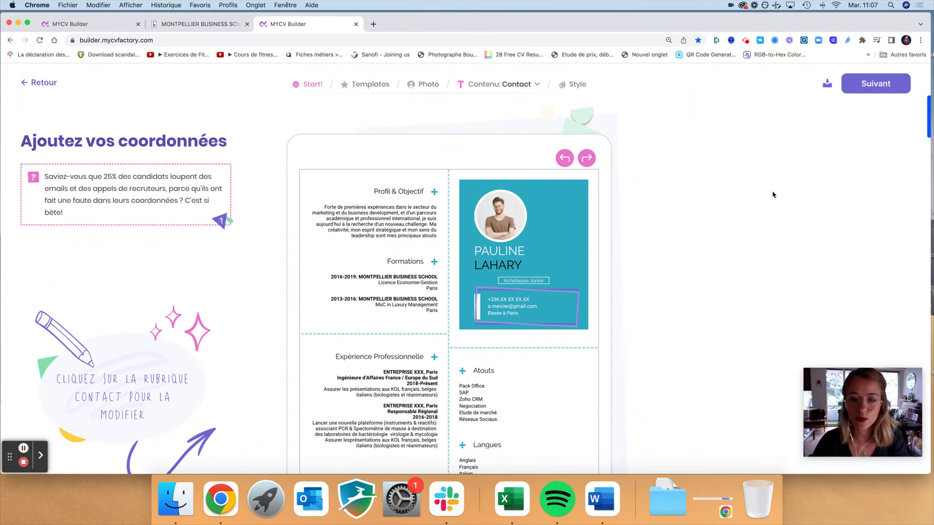
pyautogui.click(537, 298)
pyautogui.click(539, 306)
pyautogui.click(532, 313)
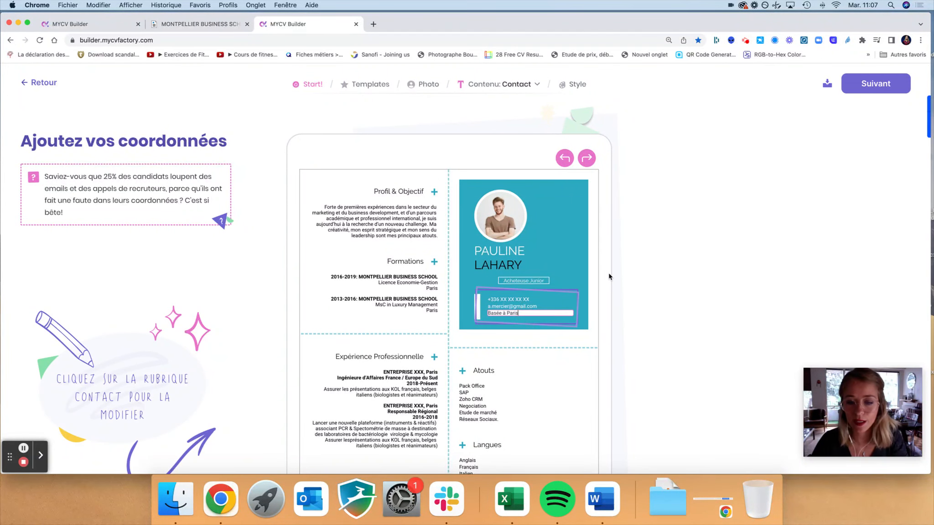
# Continue to the Formation section and replace the first entry's diploma with "Master Achats"
pyautogui.click(883, 86)
pyautogui.scroll(-1, 699, 294)
pyautogui.moveTo(438, 235); pyautogui.dragTo(361, 235)
pyautogui.click(348, 235)
pyautogui.moveTo(378, 241); pyautogui.dragTo(437, 240)
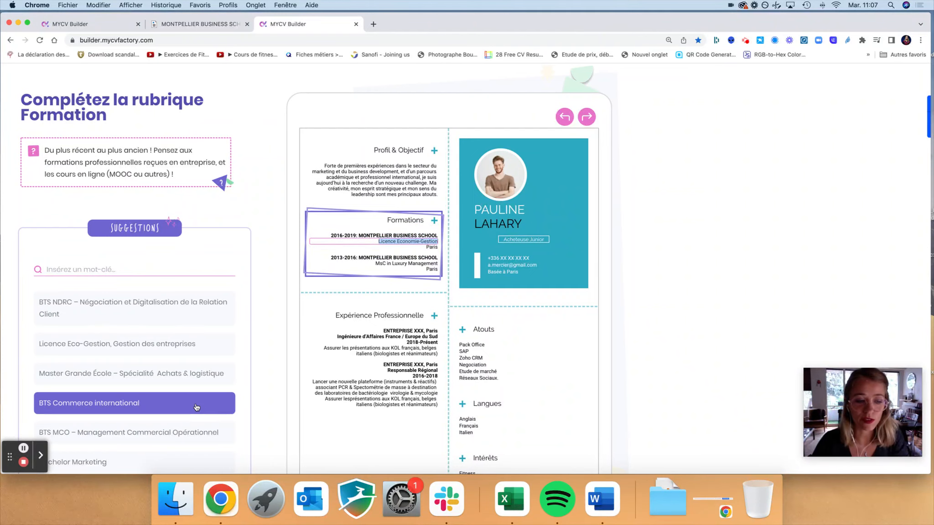
pyautogui.write('Master Achats')
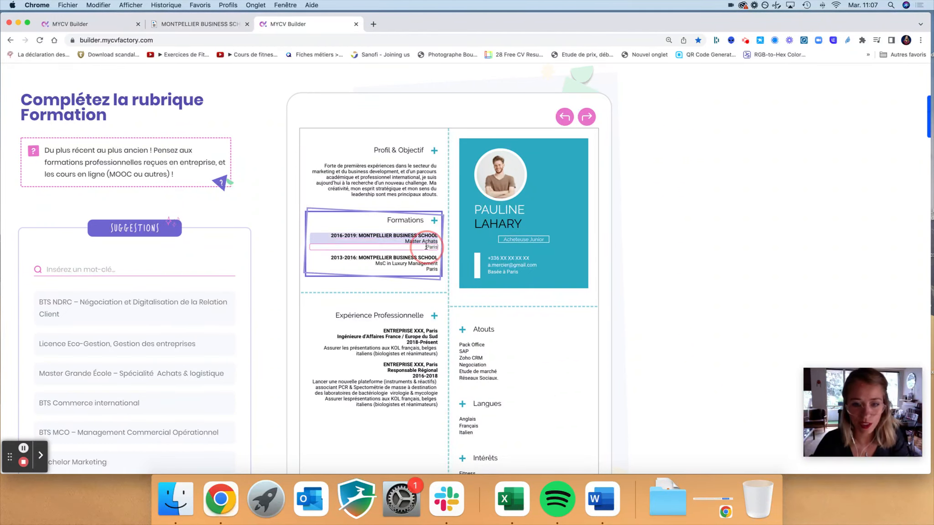
# Delete the 2013-2016 education entry and duplicate the Master Achats entry
pyautogui.click(739, 177)
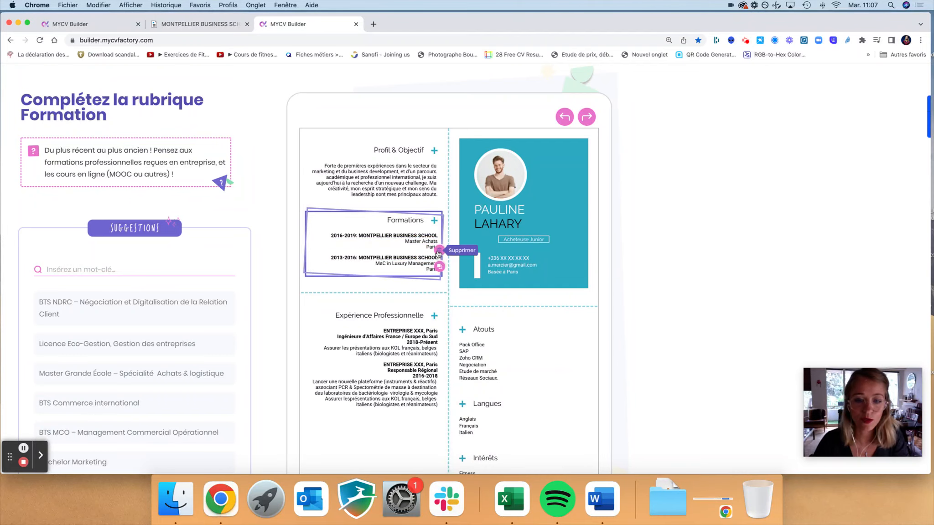
pyautogui.click(436, 261)
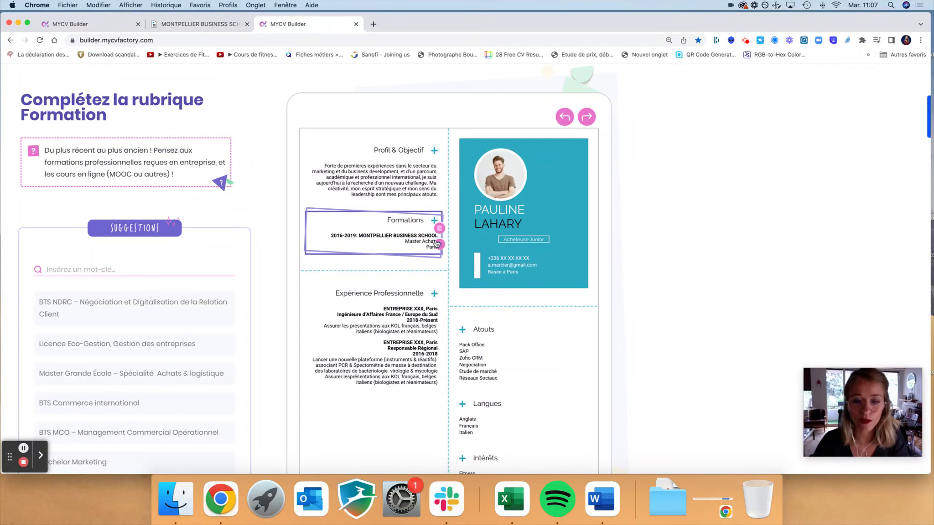
pyautogui.click(438, 245)
pyautogui.scroll(2, 845, 188)
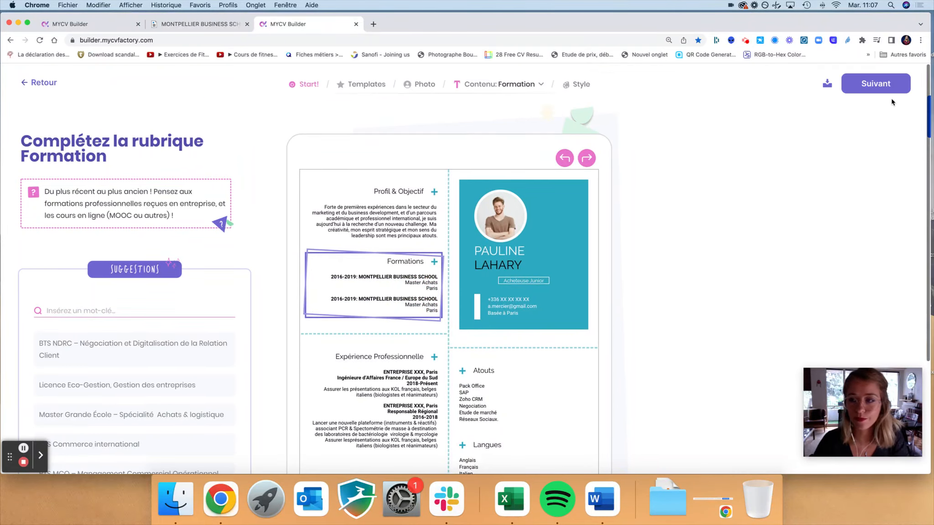
# Continue to the professional experience section and delete the second entry, Responsable Régional
pyautogui.click(878, 85)
pyautogui.scroll(-3, 660, 309)
pyautogui.moveTo(410, 292)
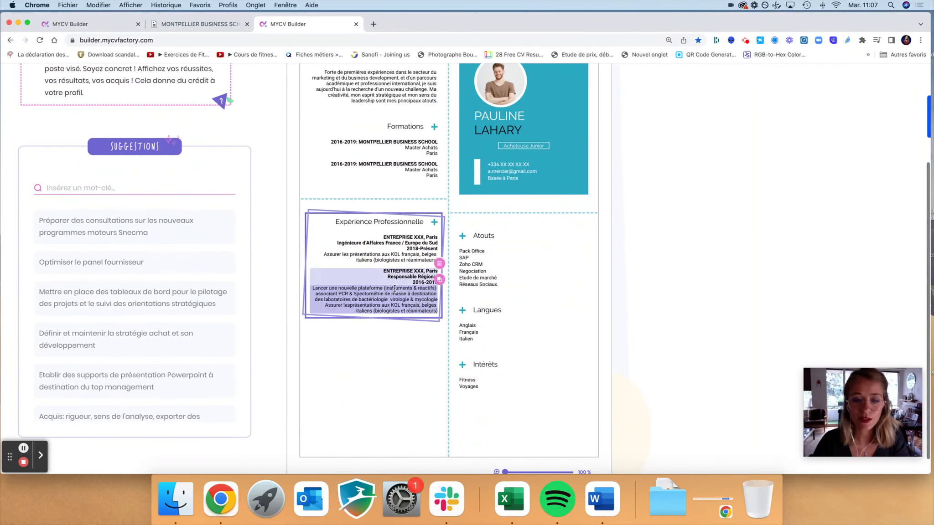
pyautogui.click(439, 264)
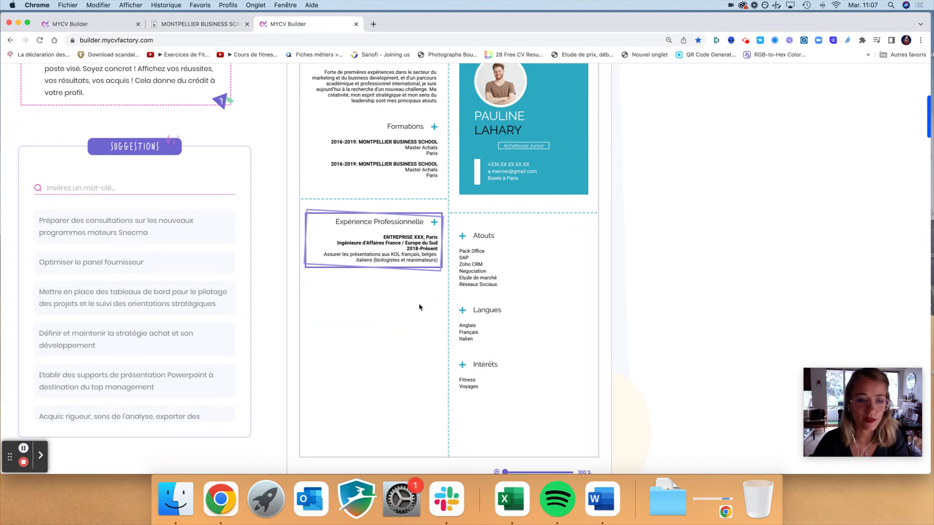
# In the remaining experience entry, set the company to "ORANGE" and replace the job name before "/ Europe du Sud" with "Acheteuse"
pyautogui.scroll(2, 417, 283)
pyautogui.click(407, 285)
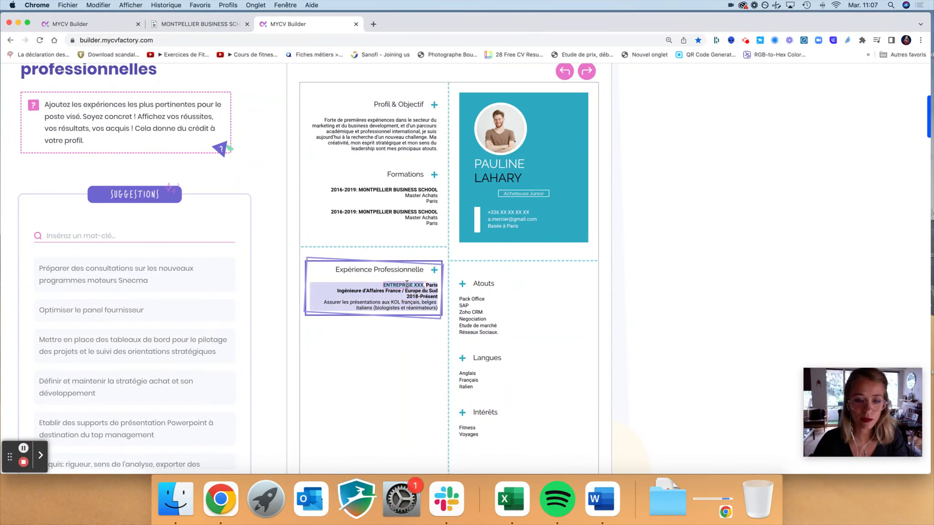
pyautogui.write('ORANGE')
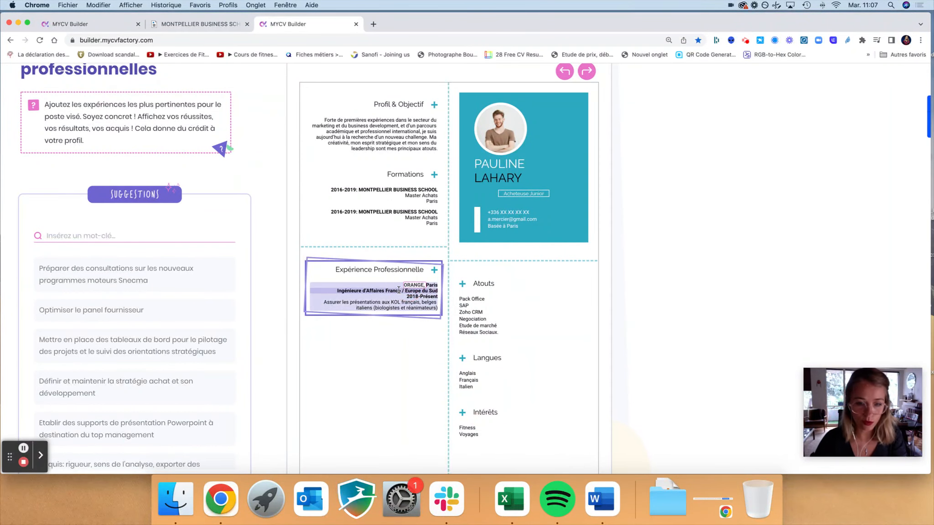
pyautogui.click(400, 290)
pyautogui.write('Acheteuse')
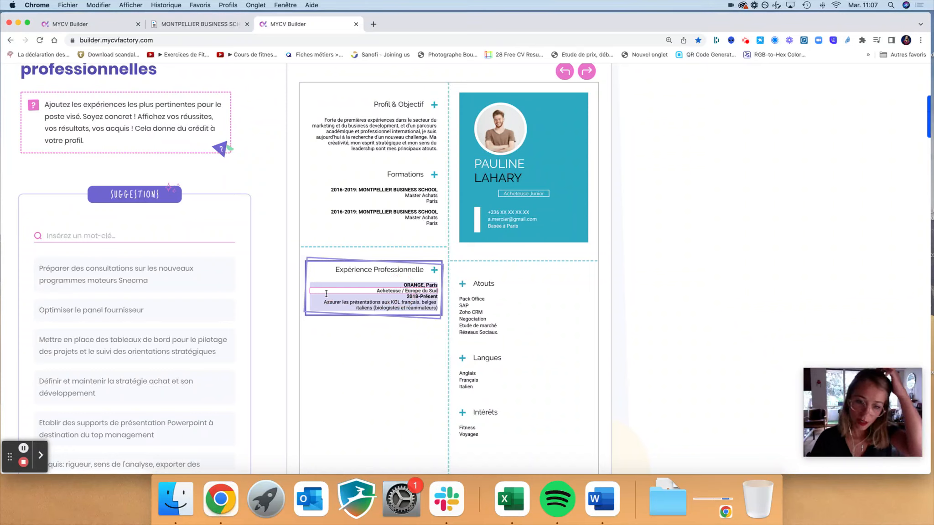
# Add a new line at the end of the ORANGE entry's description and look through the suggested tasks
pyautogui.click(325, 302)
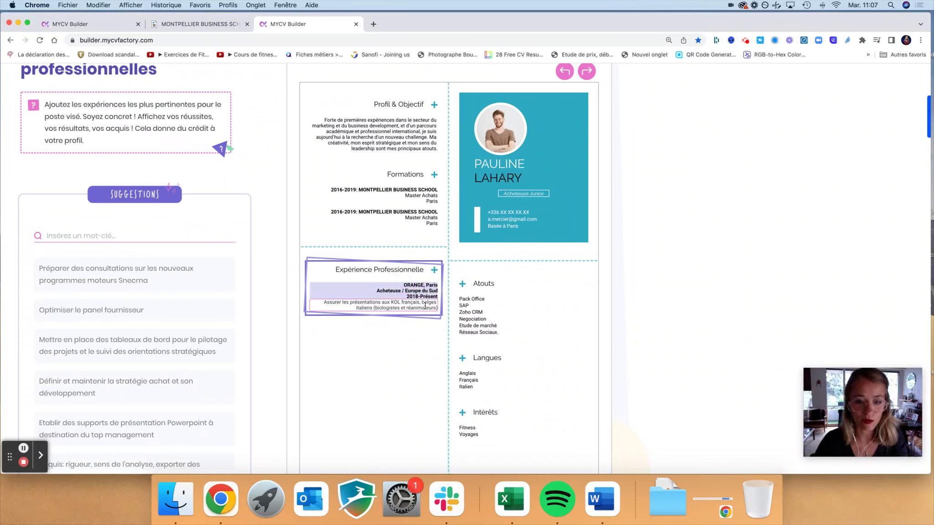
pyautogui.click(436, 307)
pyautogui.press('Return')
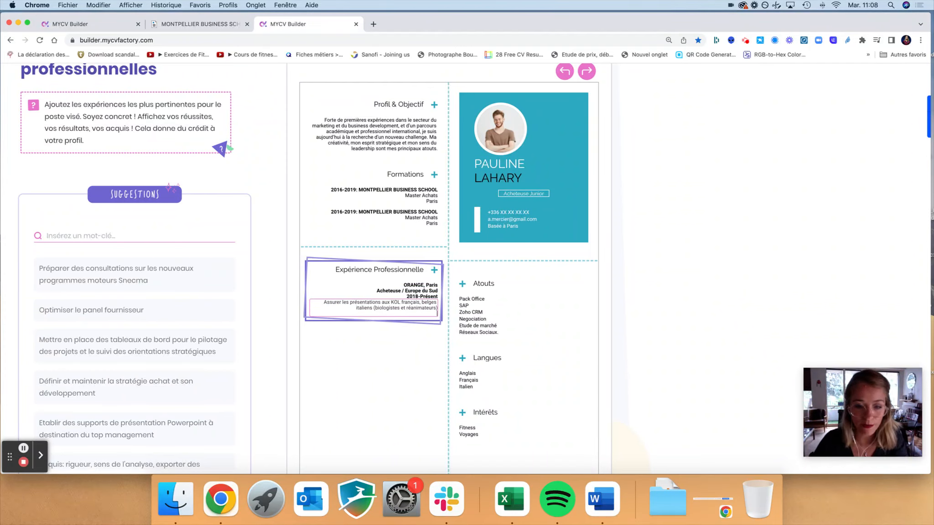
pyautogui.scroll(-1, 401, 351)
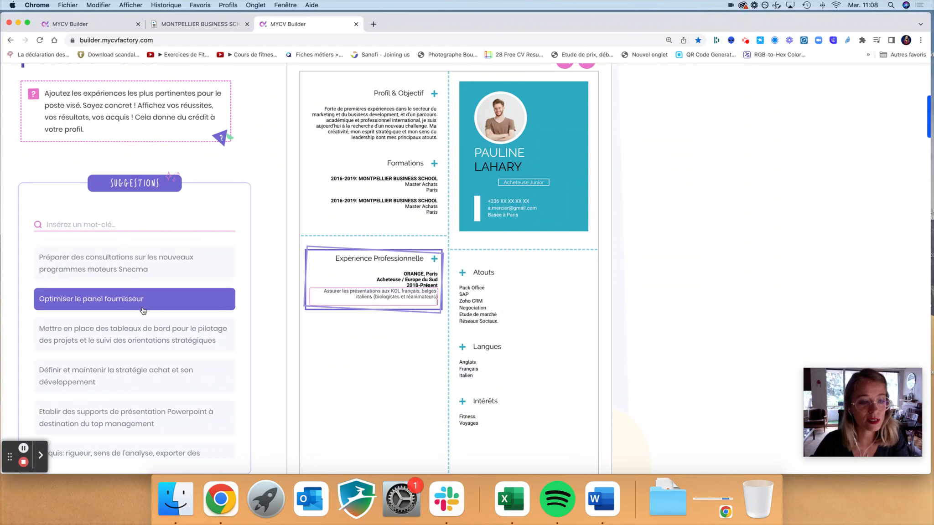
pyautogui.scroll(-1, 157, 323)
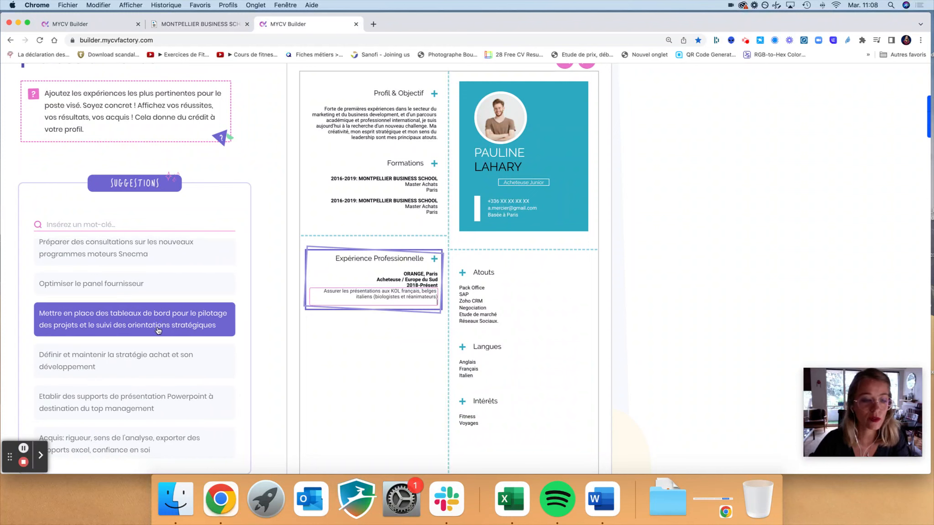
pyautogui.scroll(1, 157, 331)
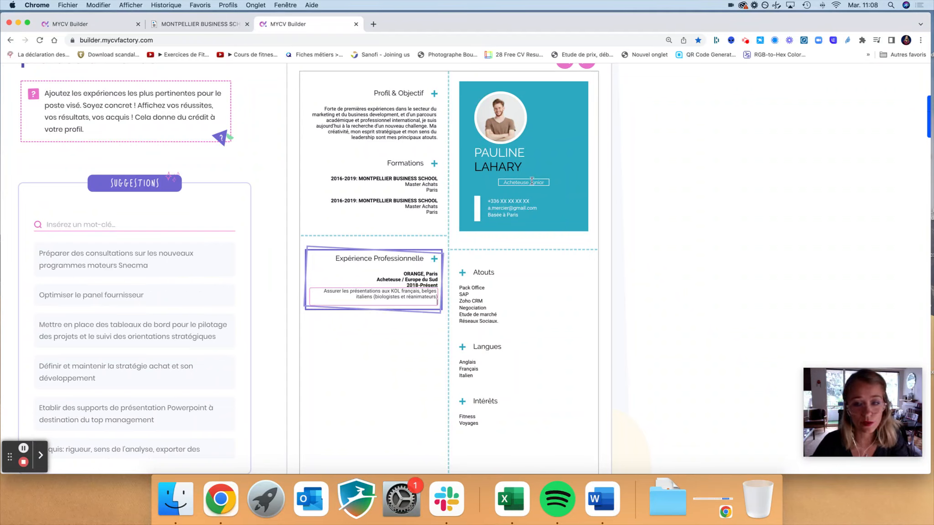
# Append the five suggestions from "Optimiser le panel fournisseur" through "Acquis: rigueur" to the ORANGE description, and delete its original sentence about presentations
pyautogui.click(146, 297)
pyautogui.click(136, 337)
pyautogui.click(136, 371)
pyautogui.click(135, 412)
pyautogui.scroll(-3, 133, 408)
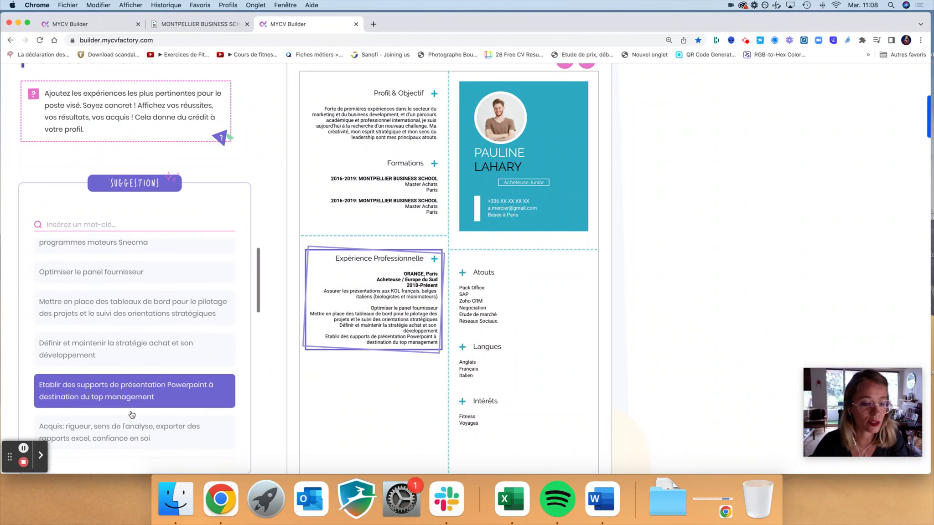
pyautogui.click(132, 407)
pyautogui.moveTo(369, 301); pyautogui.dragTo(316, 288)
pyautogui.press('BackSpace')
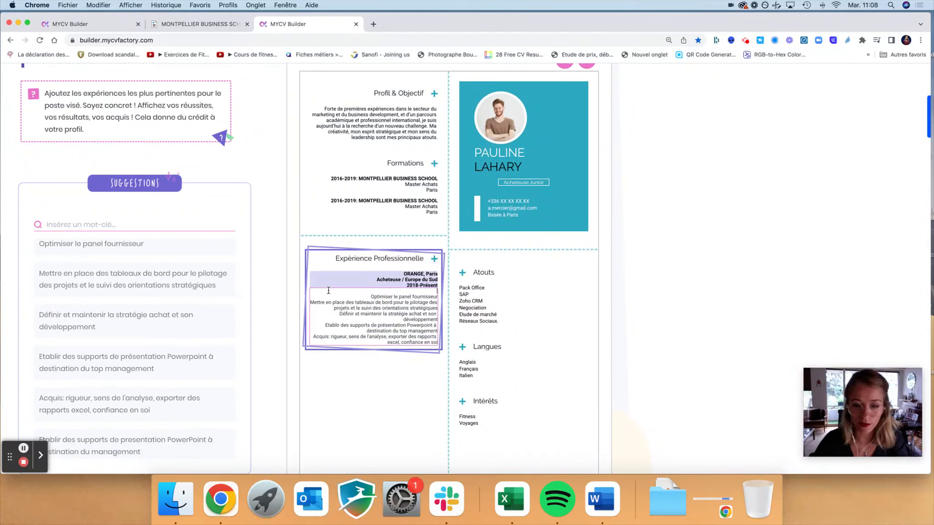
# Remove the blank line at the start of the ORANGE description and finish editing that entry
pyautogui.press('Delete')
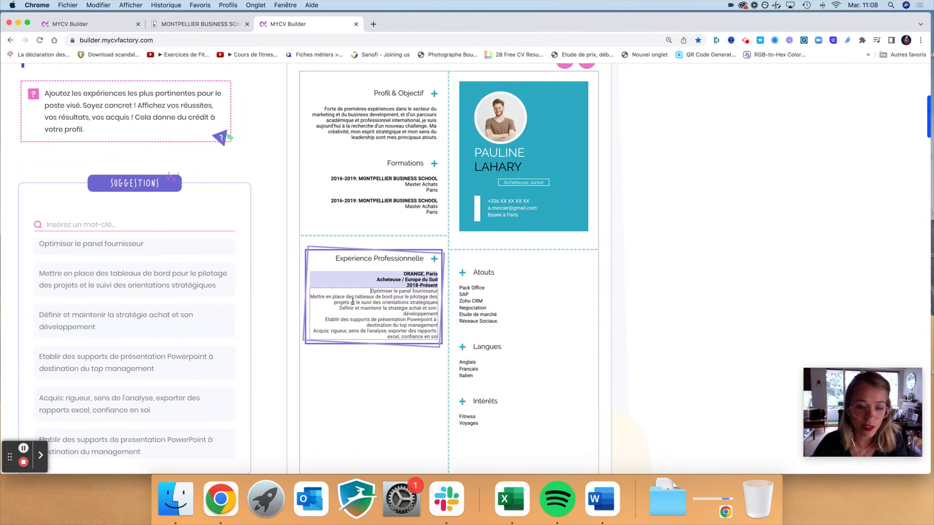
pyautogui.moveTo(338, 308); pyautogui.dragTo(407, 308)
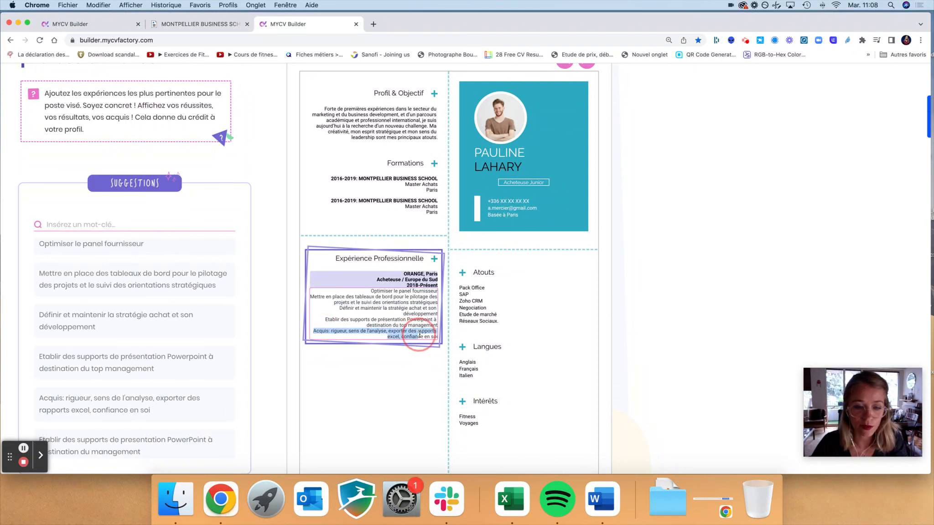
pyautogui.click(412, 364)
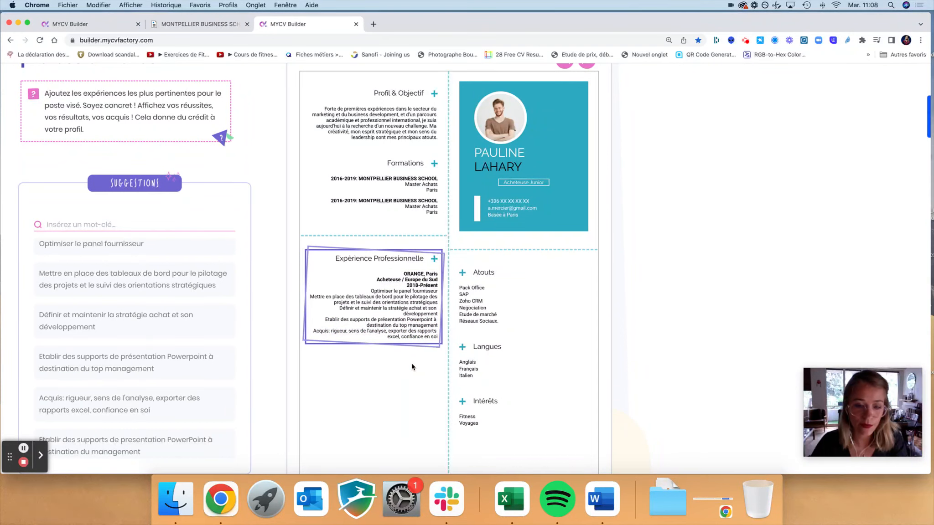
pyautogui.scroll(-1, 424, 319)
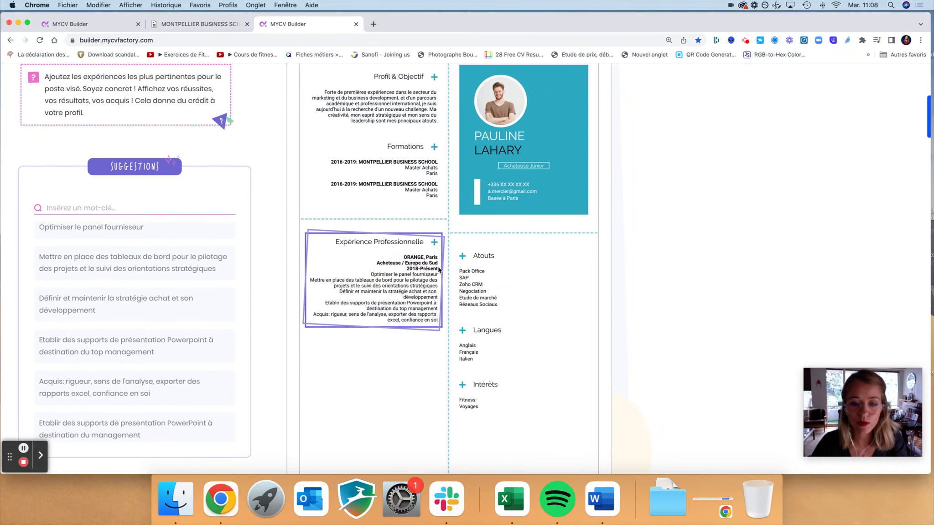
# Duplicate the ORANGE experience entry and, in the copy, set the company to "SAFRAN" and the job title to "Commerciale / Europe du Sud"
pyautogui.click(439, 266)
pyautogui.moveTo(401, 336); pyautogui.dragTo(370, 336)
pyautogui.write('Commerciale / Europe du Sud')
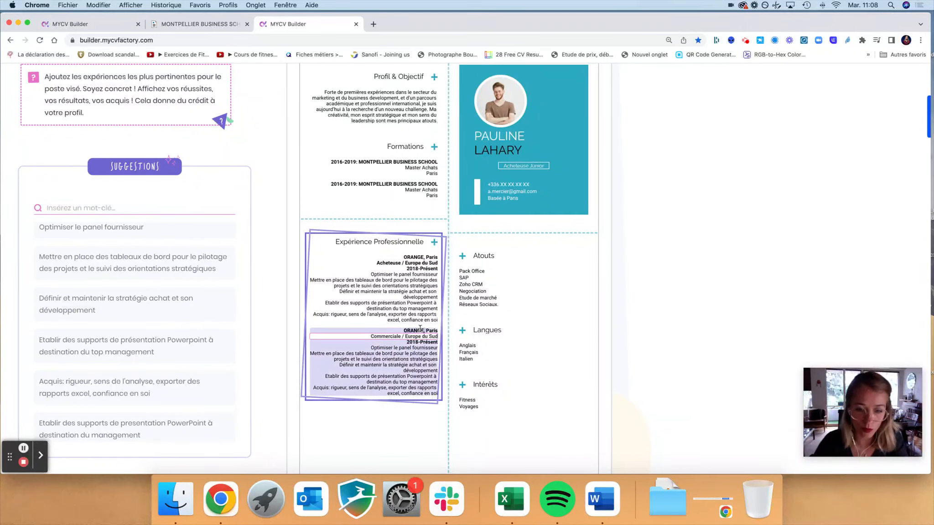
pyautogui.moveTo(425, 330); pyautogui.dragTo(389, 331)
pyautogui.write('SAPRAN,')
# Clear the description copied into the SAFRAN entry and search the suggestions for "commercial"
pyautogui.moveTo(371, 349); pyautogui.dragTo(438, 397)
pyautogui.press('BackSpace')
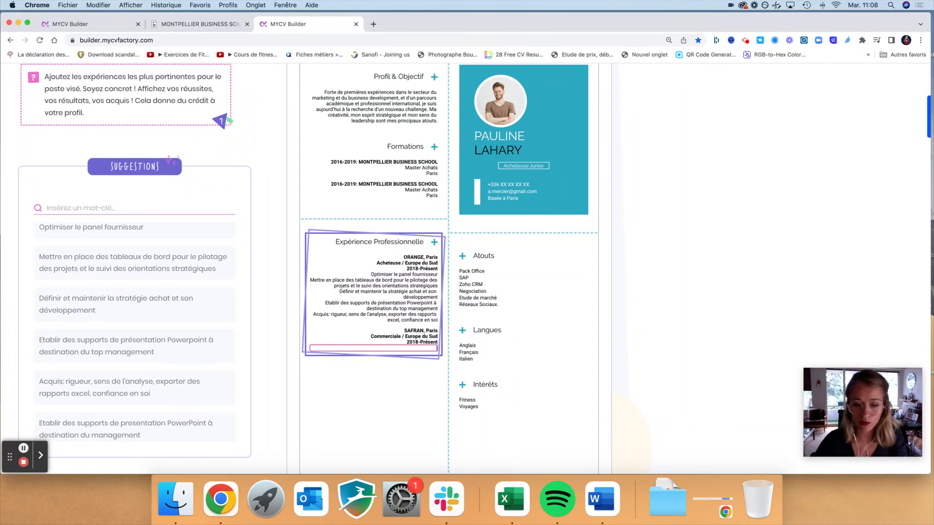
pyautogui.click(130, 208)
pyautogui.write('commercial')
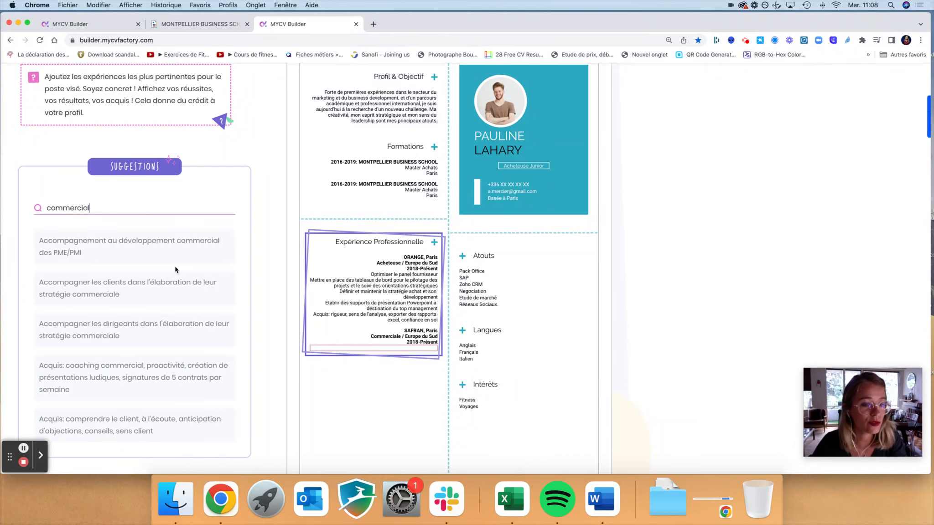
# Fill the SAFRAN description with the suggestions on PME/PMI development, field recommendations, export sales and "Acquis: comprendre le client", removing its leading blank line
pyautogui.click(165, 256)
pyautogui.scroll(-3, 175, 328)
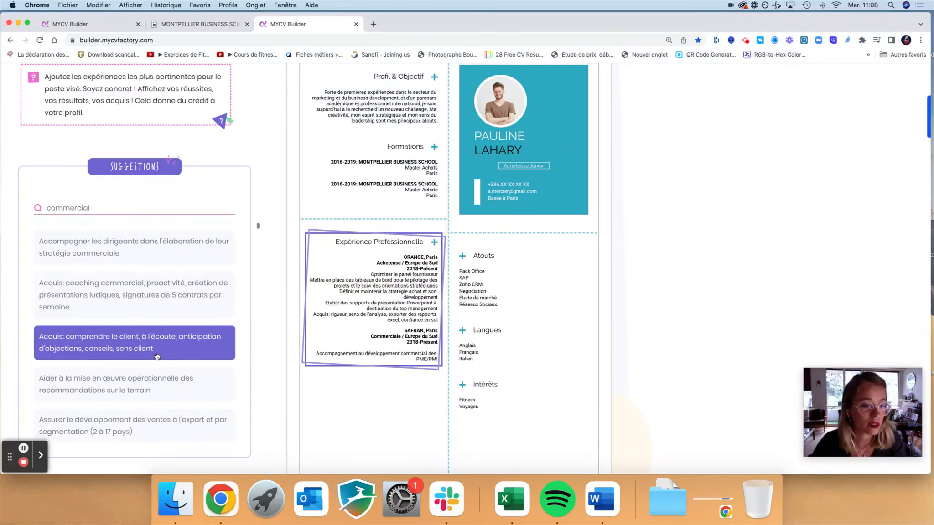
pyautogui.scroll(-2, 155, 358)
pyautogui.click(155, 342)
pyautogui.click(151, 377)
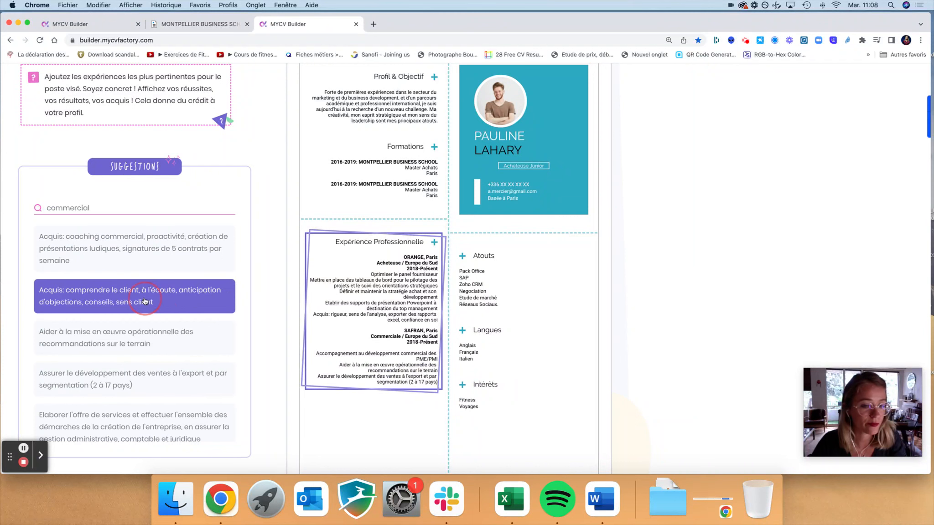
pyautogui.click(145, 301)
pyautogui.click(325, 352)
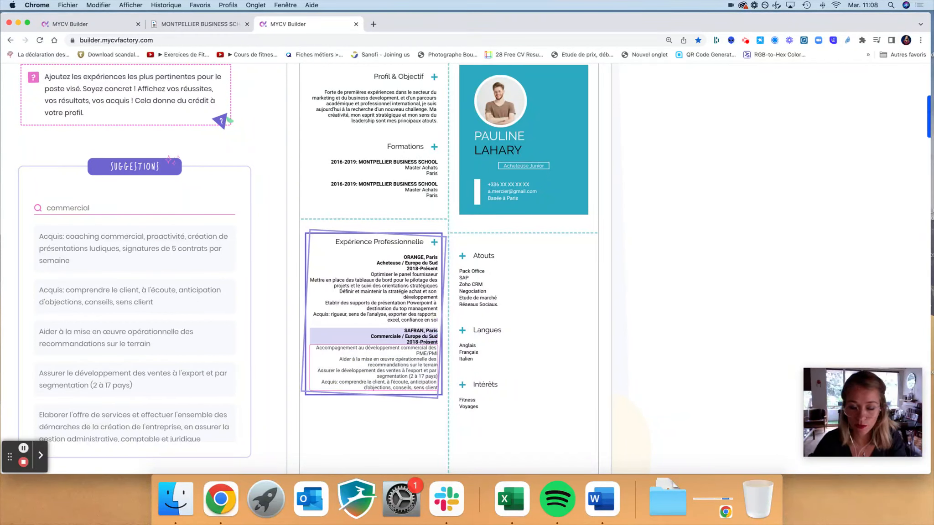
pyautogui.moveTo(340, 358); pyautogui.dragTo(397, 397)
pyautogui.click(403, 418)
pyautogui.scroll(5, 680, 327)
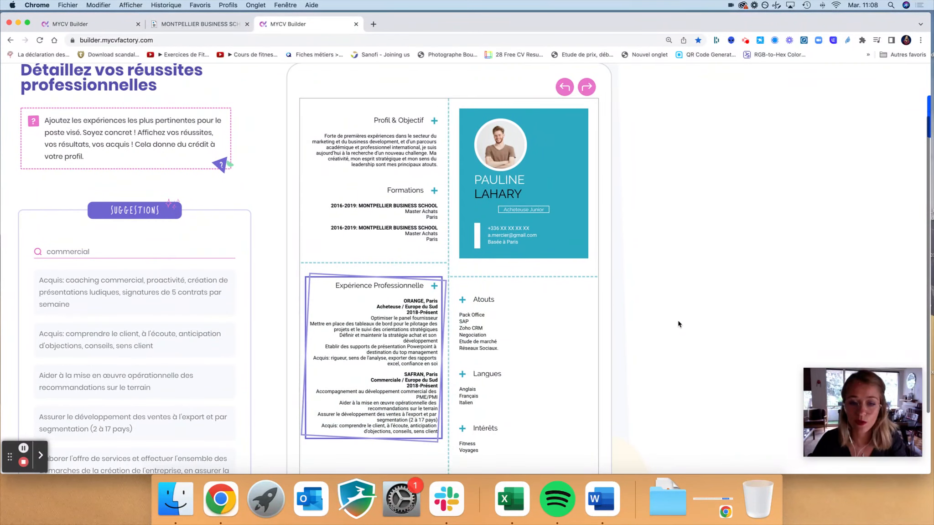
# Continue to the Atouts section and add the suggested skills Comptabilité, Suivi Logistique, Négociation and Achats stratégiques
pyautogui.click(879, 82)
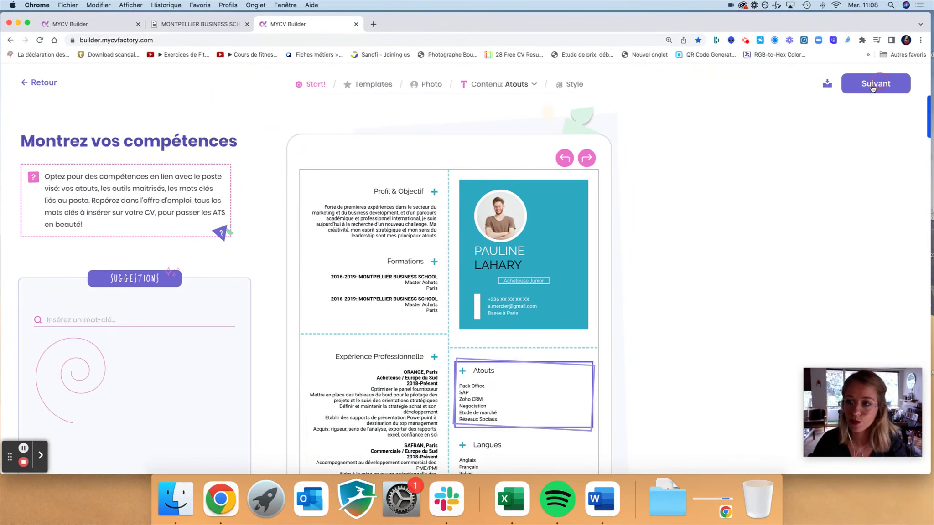
pyautogui.scroll(-4, 683, 288)
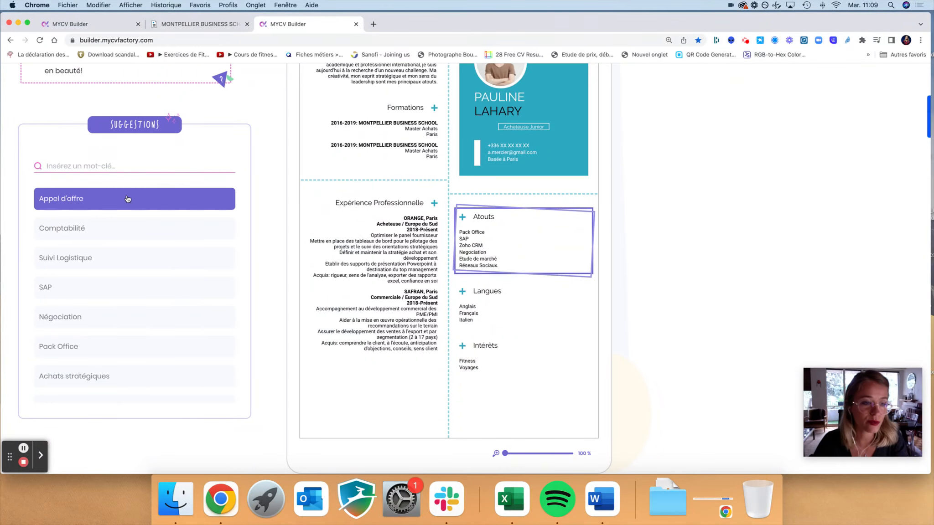
pyautogui.click(90, 229)
pyautogui.click(91, 258)
pyautogui.scroll(-2, 114, 293)
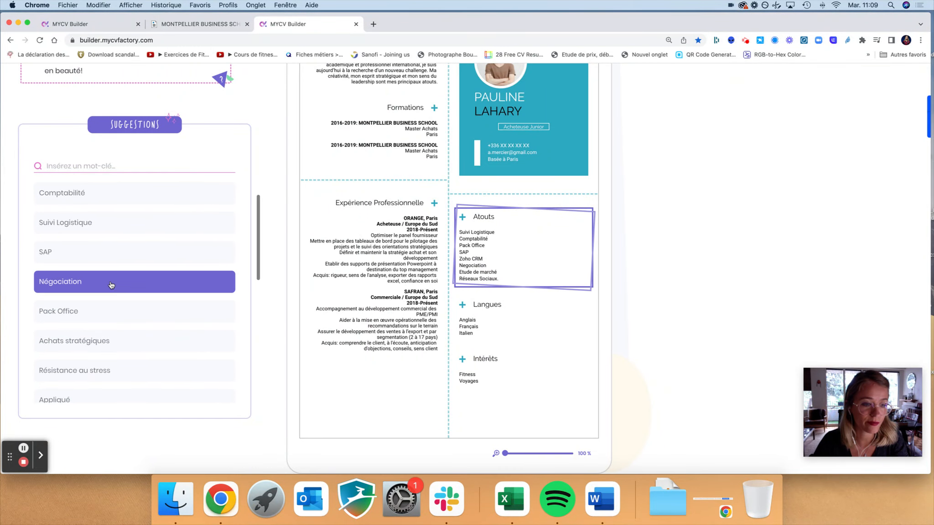
pyautogui.click(111, 279)
pyautogui.click(104, 340)
pyautogui.scroll(-2, 105, 346)
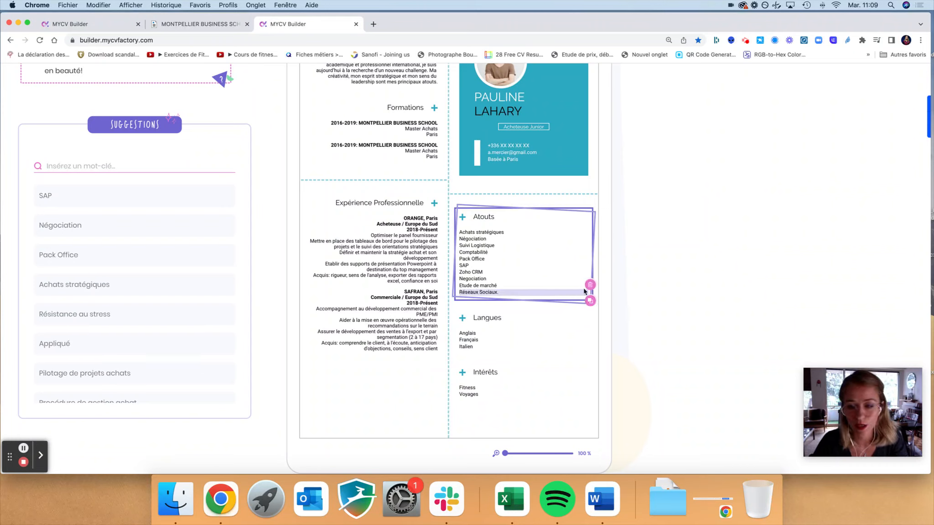
# Delete Réseaux Sociaux, Etude de marché, the unaccented Negociation and Zoho CRM from the Atouts list
pyautogui.click(590, 285)
pyautogui.click(590, 278)
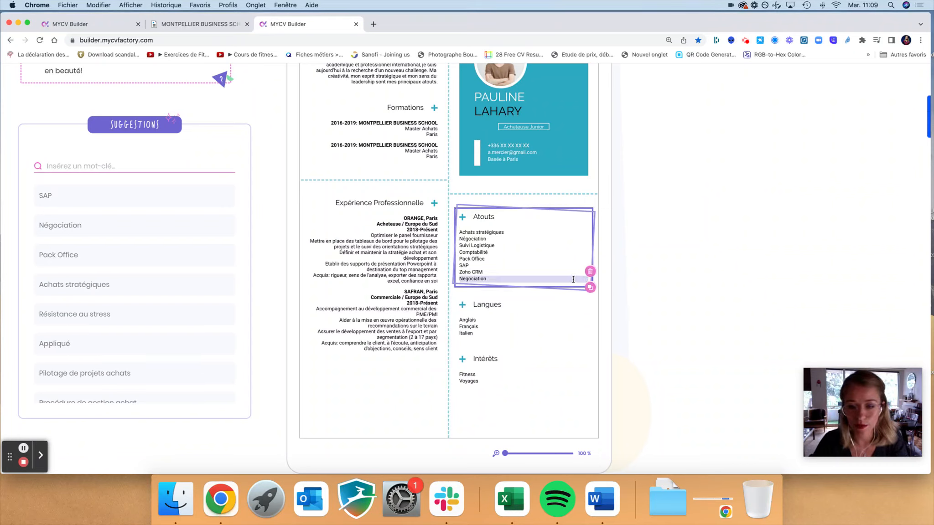
pyautogui.click(590, 271)
pyautogui.click(590, 265)
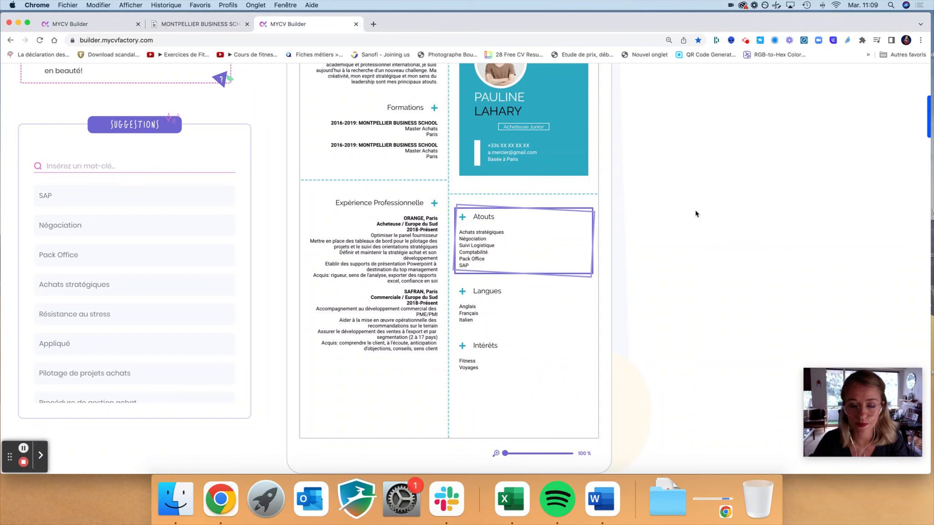
# Search the skill suggestions for "créatif" and add "Créatif et dynamique" to the Atouts list
pyautogui.write('cr')
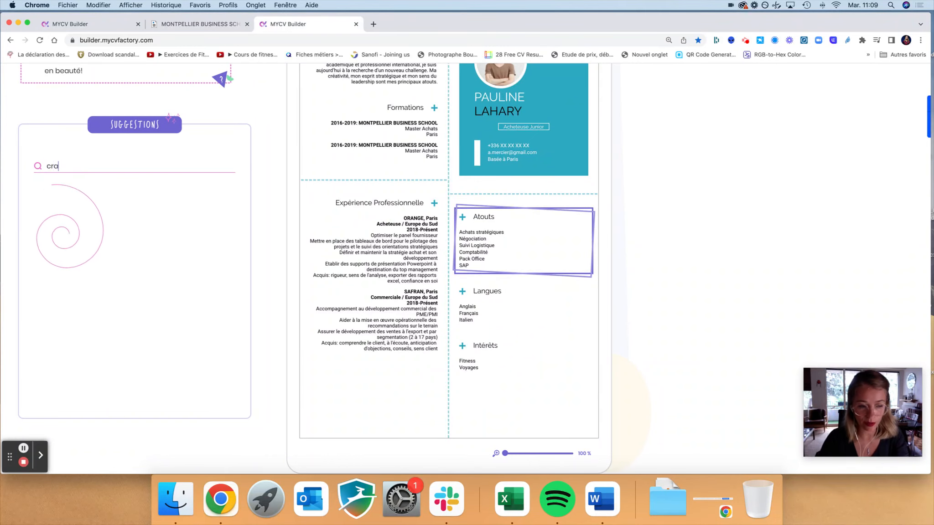
pyautogui.write('éatif')
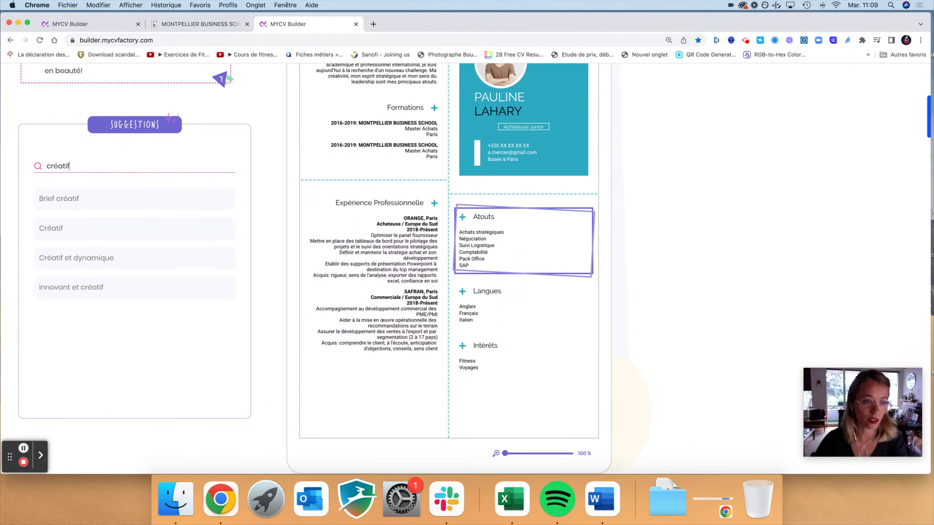
pyautogui.click(117, 257)
pyautogui.scroll(5, 717, 242)
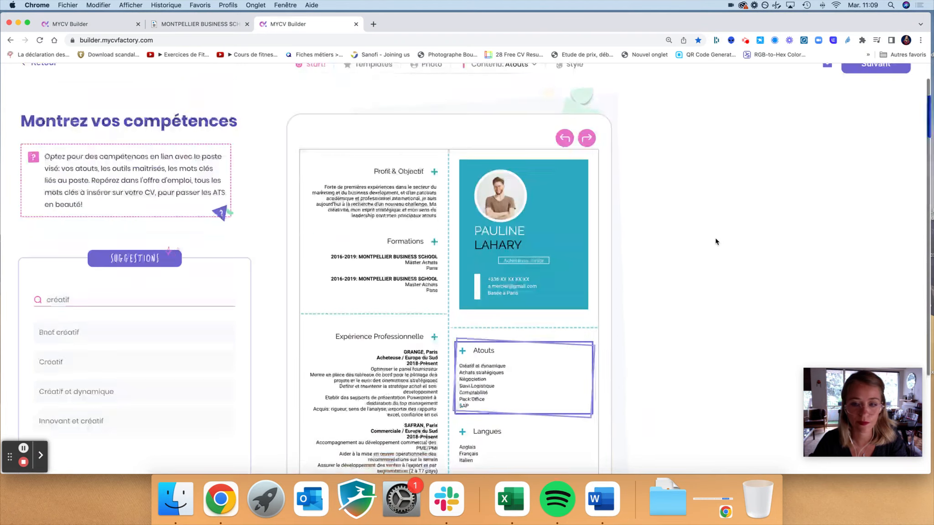
# Continue to the Langues section, change the English entry to "Anglais: xxxxx", and delete Français and Italien
pyautogui.click(881, 88)
pyautogui.scroll(-3, 643, 279)
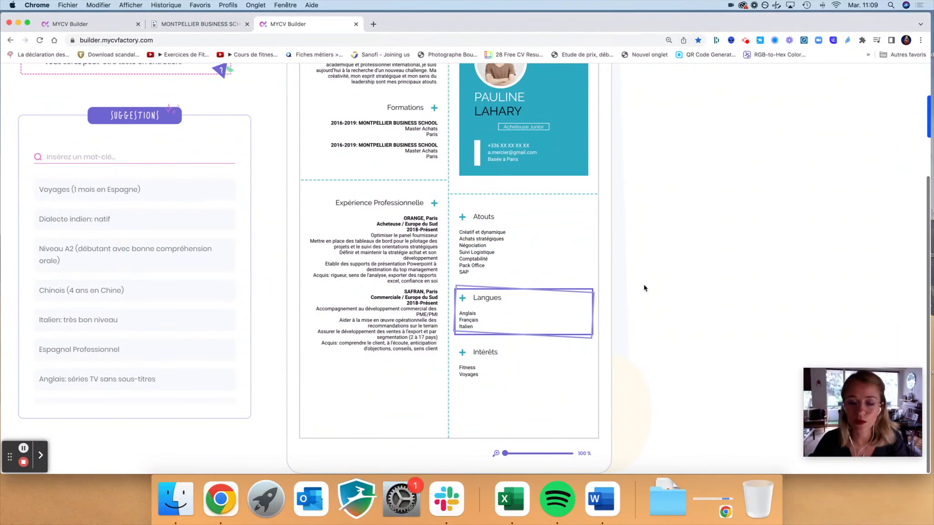
pyautogui.click(486, 312)
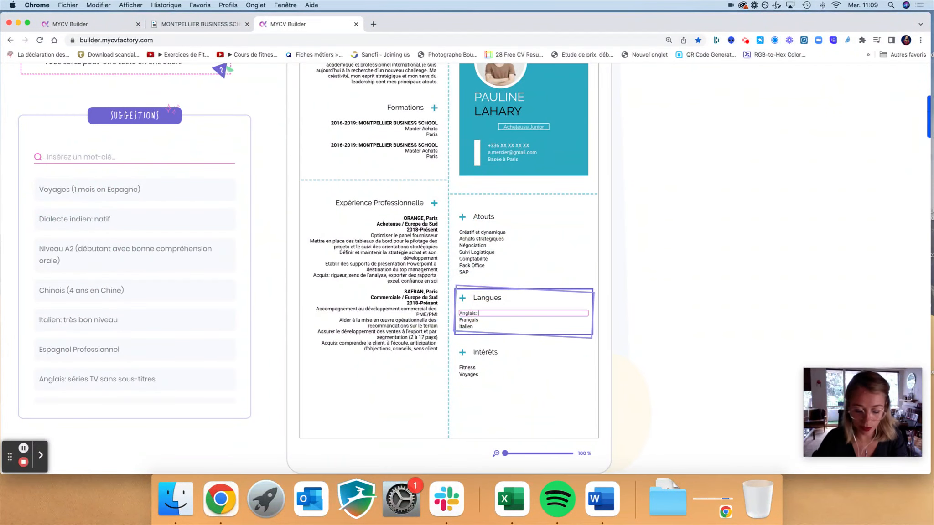
pyautogui.click(589, 319)
pyautogui.click(589, 314)
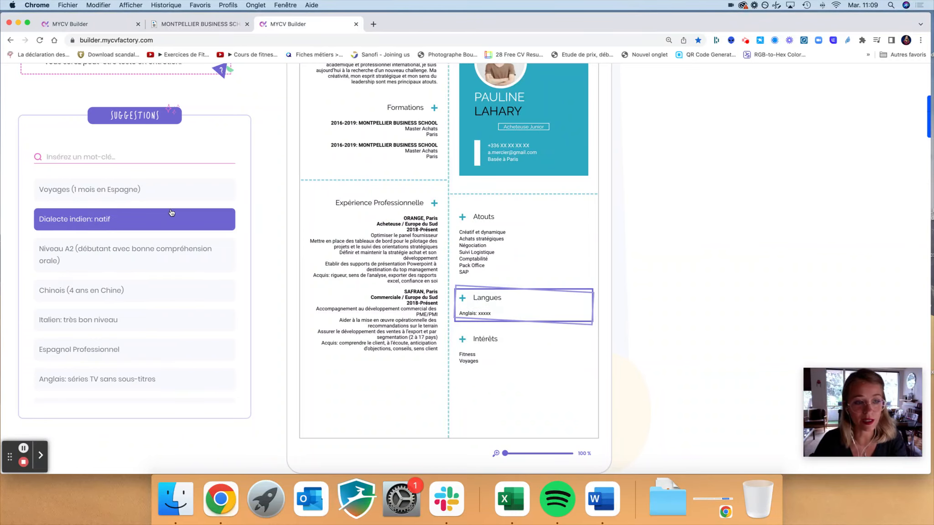
# Add the suggestions "Espagnol Professionnel", "Chinois (4 ans en Chine)" and "Anglais: séries TV sans sous-titres" to the Langues list
pyautogui.click(100, 353)
pyautogui.click(105, 292)
pyautogui.scroll(2, 104, 292)
pyautogui.scroll(-3, 104, 292)
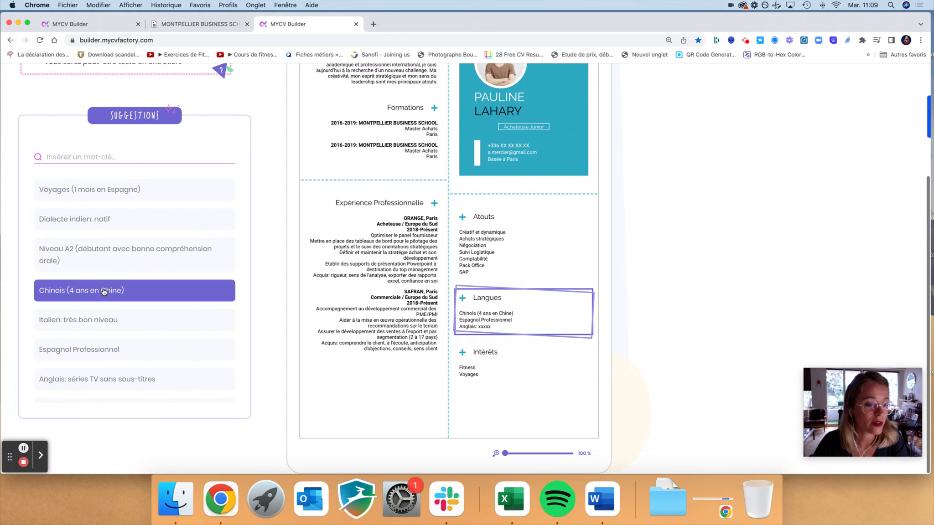
pyautogui.click(98, 380)
pyautogui.scroll(-5, 147, 350)
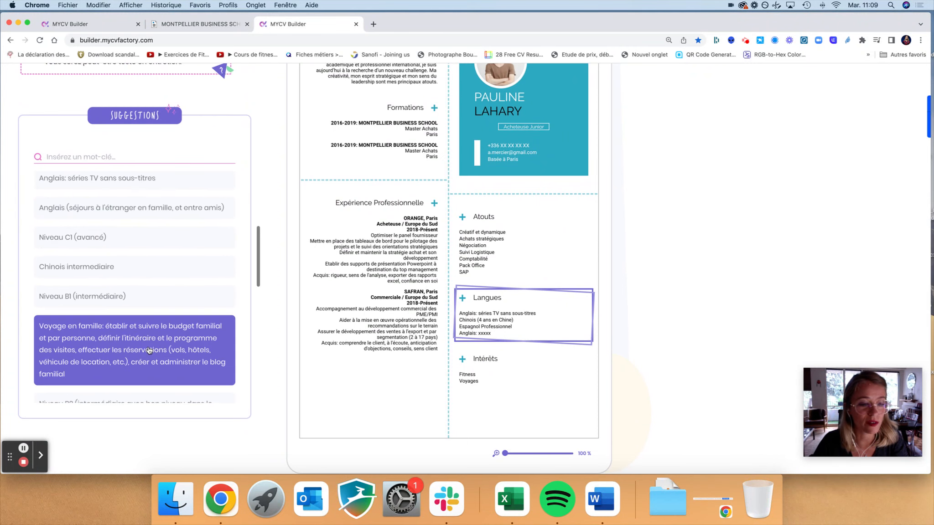
# Delete "Anglais: xxxxx" and "Espagnol Professionnel" from the Langues list
pyautogui.moveTo(560, 339)
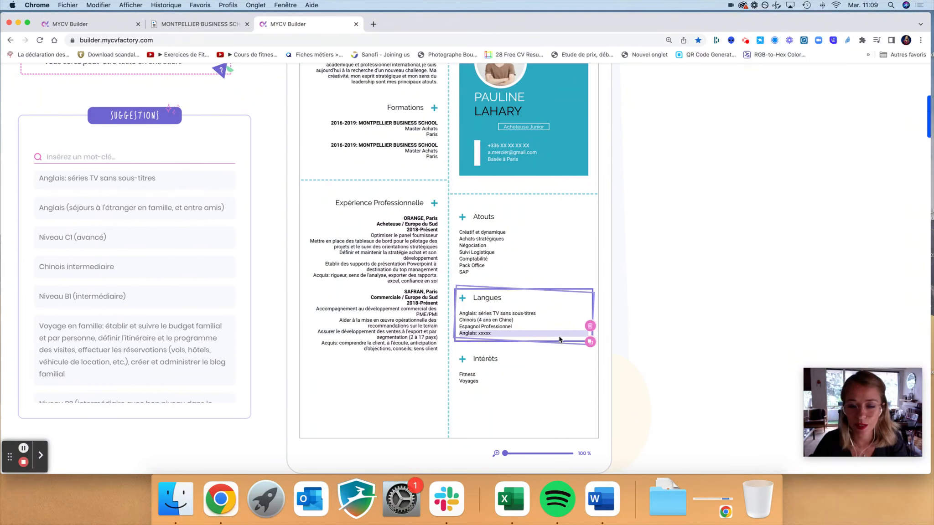
pyautogui.click(589, 319)
pyautogui.click(589, 321)
pyautogui.scroll(5, 640, 302)
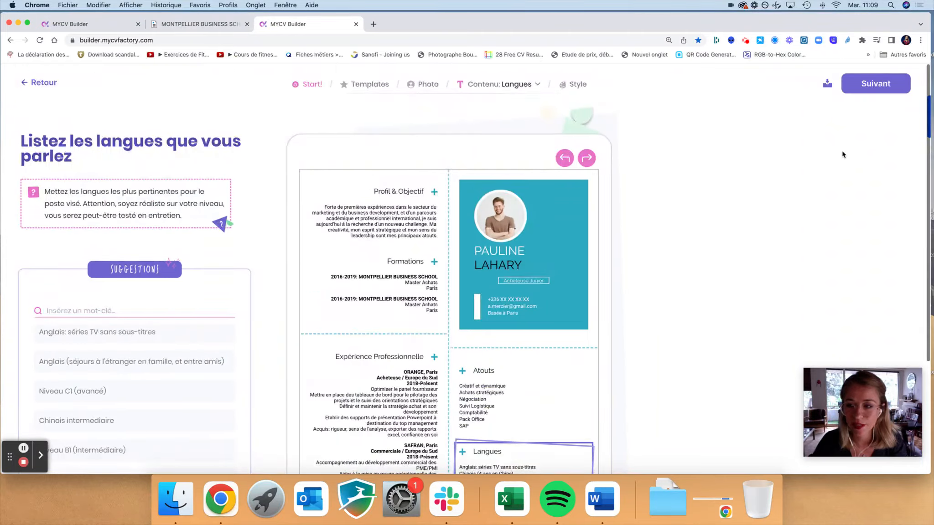
# Continue to the Intérêts section, change the fitness entry to "Fitness: xxxx", and delete Voyages
pyautogui.click(875, 87)
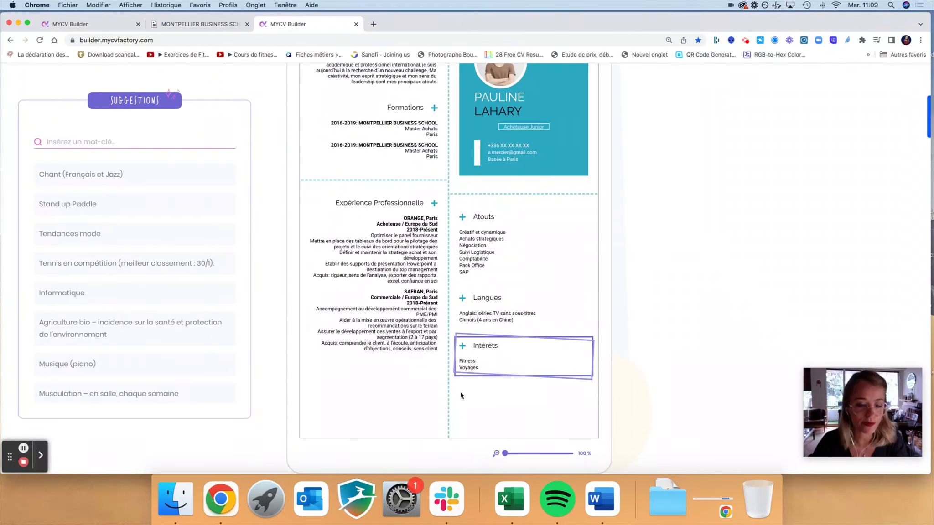
pyautogui.click(486, 361)
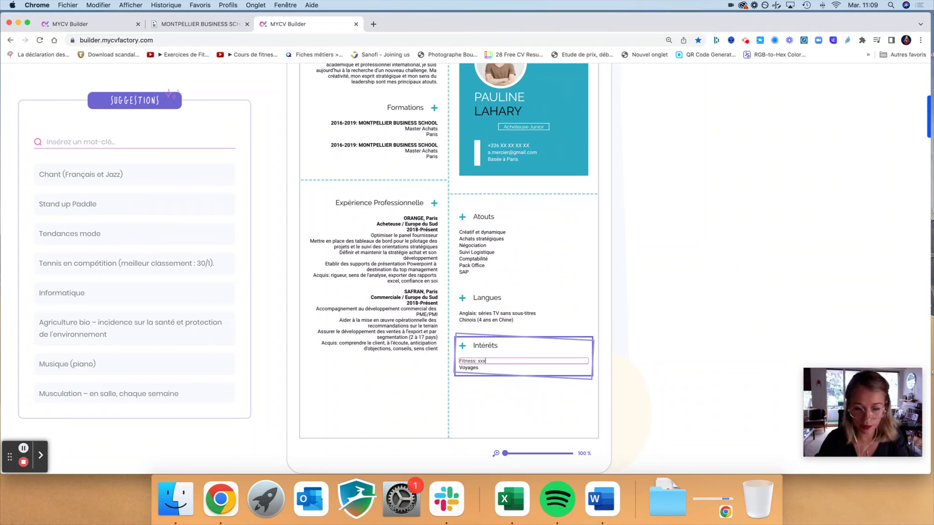
pyautogui.click(591, 369)
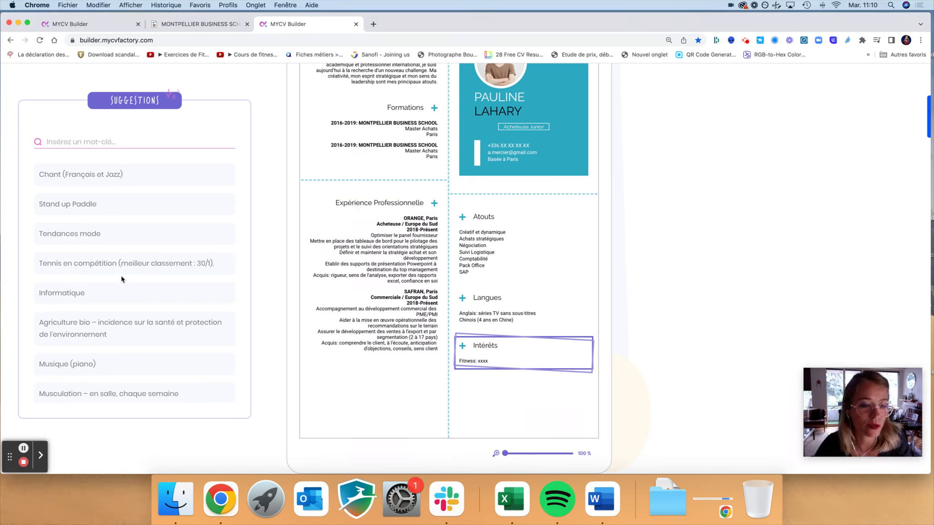
# Add the suggested interests "Musique (piano)", "Danse classique (8 ans de pratique)" and "Paysages, Portrait, Architecture & Design, Club photo et nombreux concours"
pyautogui.scroll(-2, 124, 342)
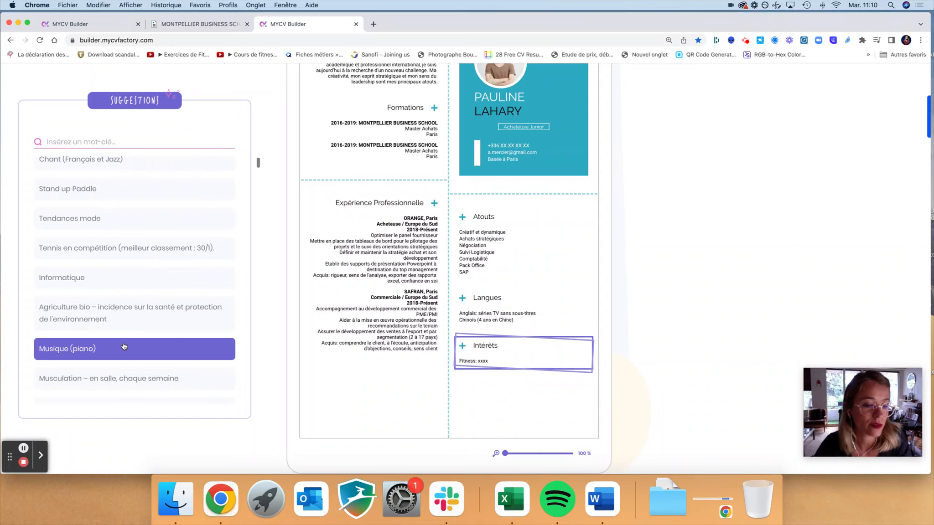
pyautogui.click(110, 322)
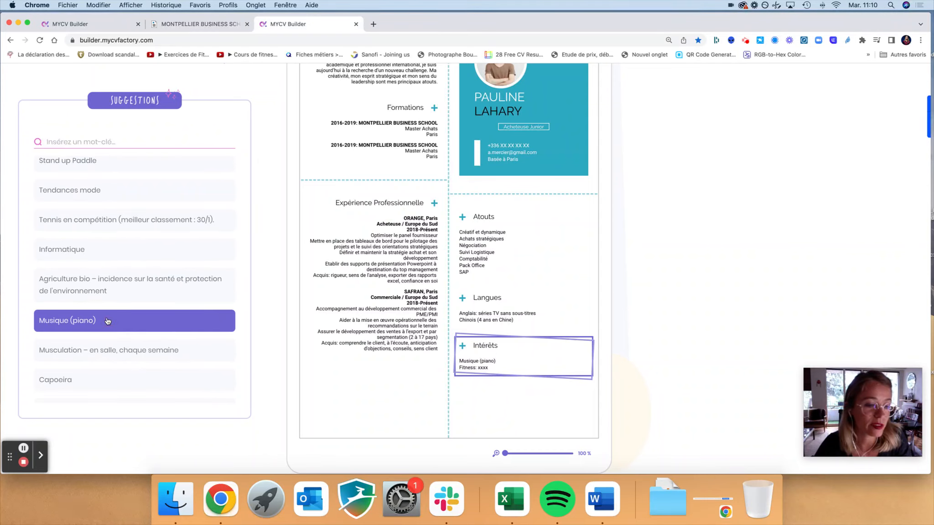
pyautogui.scroll(-2, 107, 321)
pyautogui.scroll(-4, 107, 321)
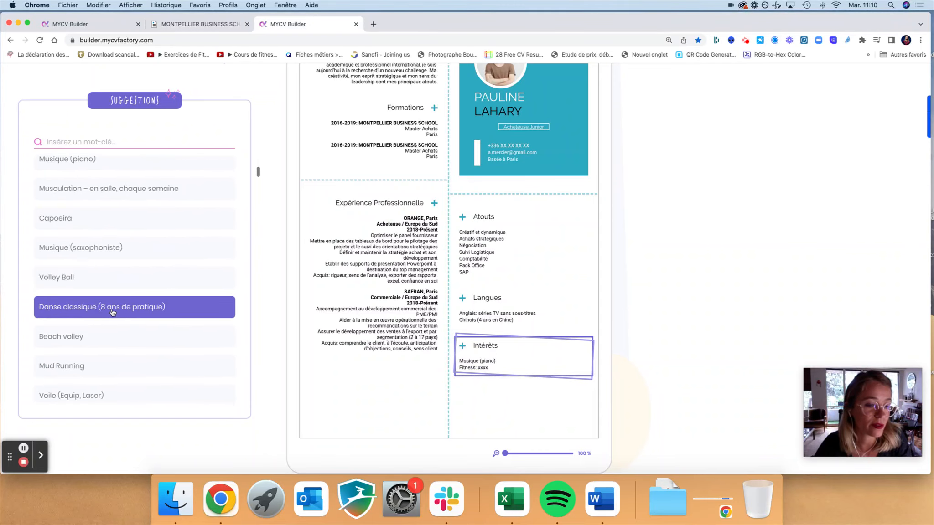
pyautogui.click(112, 310)
pyautogui.scroll(-5, 132, 363)
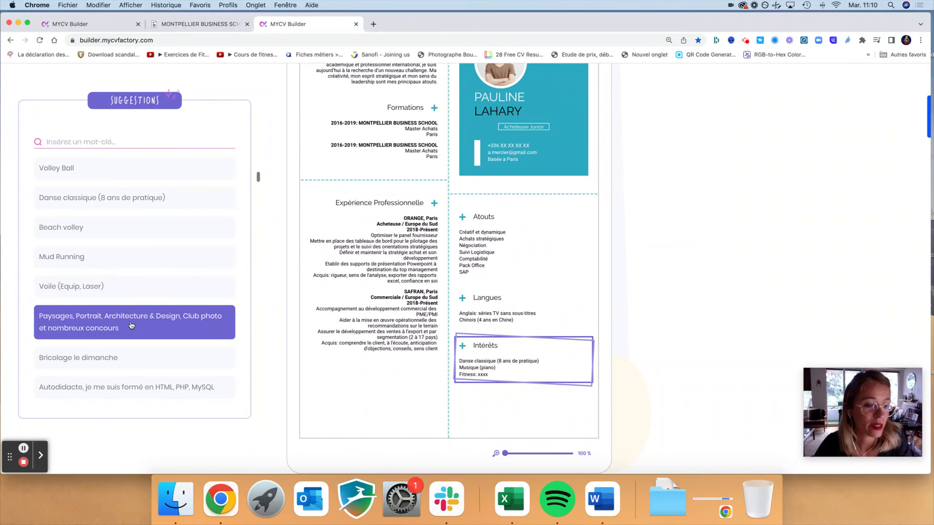
pyautogui.click(131, 325)
pyautogui.scroll(-3, 131, 324)
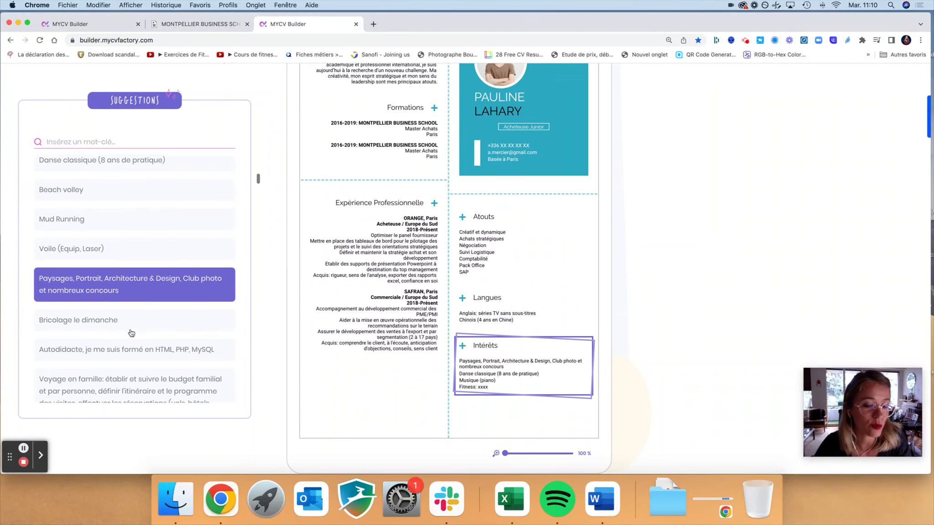
# Add the suggested interest "Autodidacte, je me suis formé en HTML, PHP, MySQL" and delete the Fitness entry from the Intérêts list
pyautogui.scroll(-7, 182, 387)
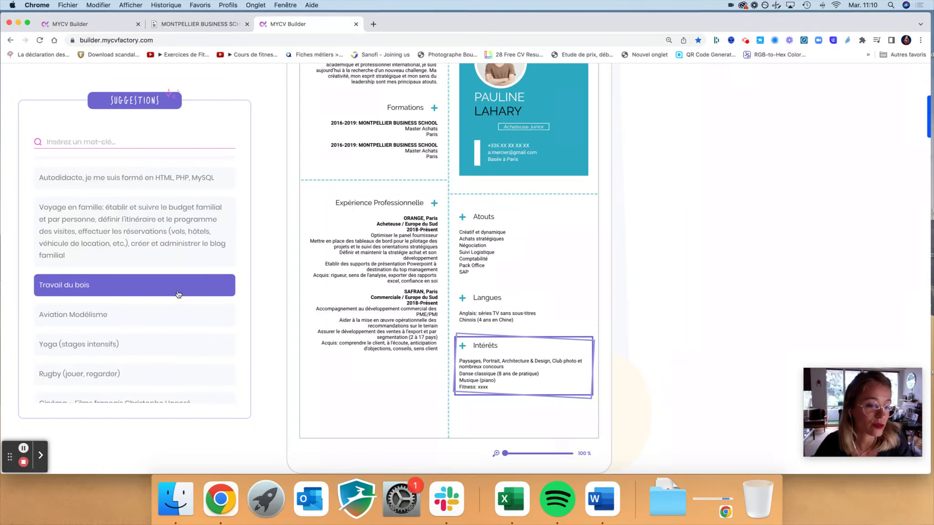
pyautogui.click(89, 180)
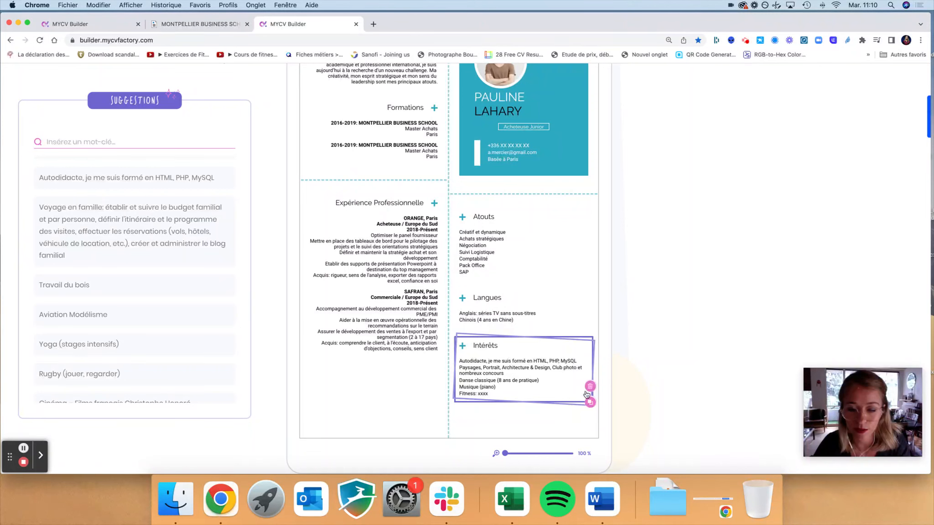
pyautogui.click(590, 387)
pyautogui.scroll(5, 672, 309)
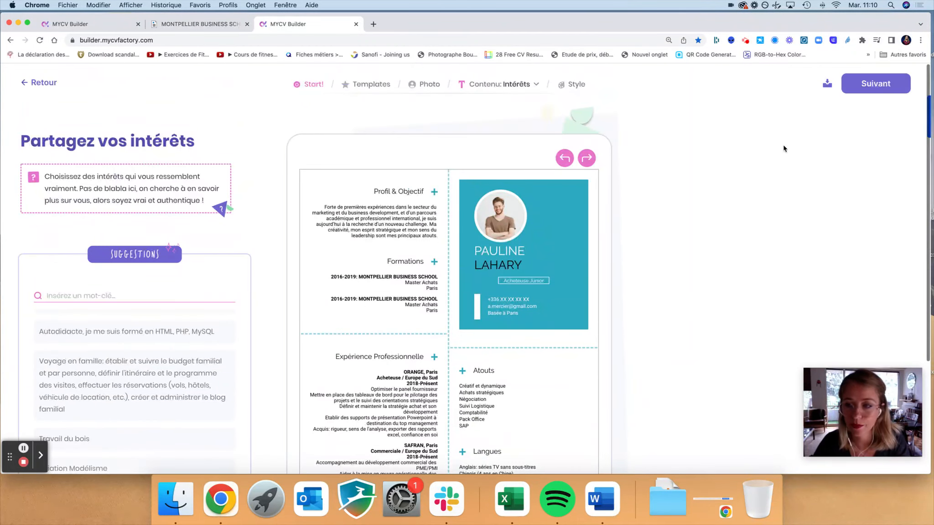
# Continue to the Style stage and reduce the Prénom font size to 18
pyautogui.click(873, 94)
pyautogui.scroll(-3, 694, 236)
pyautogui.scroll(1, 694, 235)
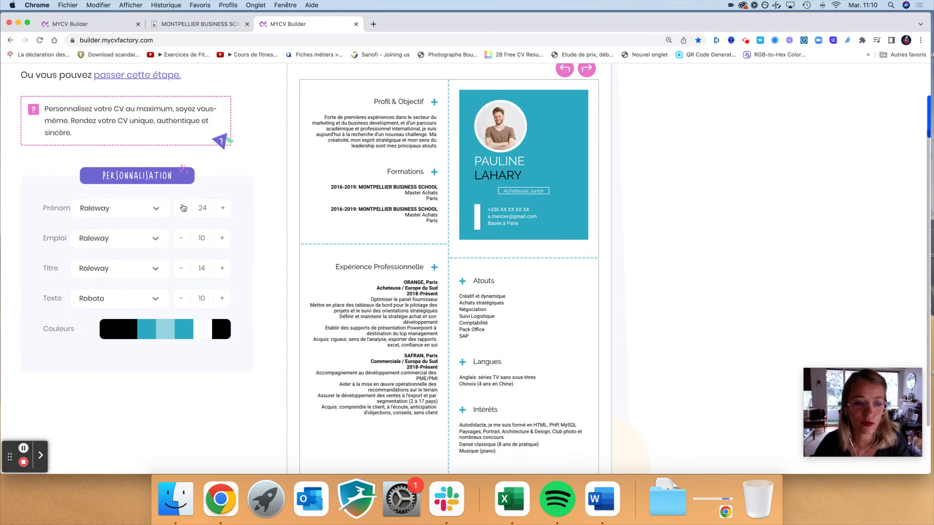
pyautogui.click(185, 210)
pyautogui.click(184, 211)
pyautogui.click(182, 209)
pyautogui.click(183, 209)
pyautogui.click(182, 209)
pyautogui.click(182, 209)
# Increase the Emploi font size to 15
pyautogui.click(222, 238)
pyautogui.click(222, 238)
pyautogui.click(222, 238)
pyautogui.click(222, 237)
pyautogui.click(222, 238)
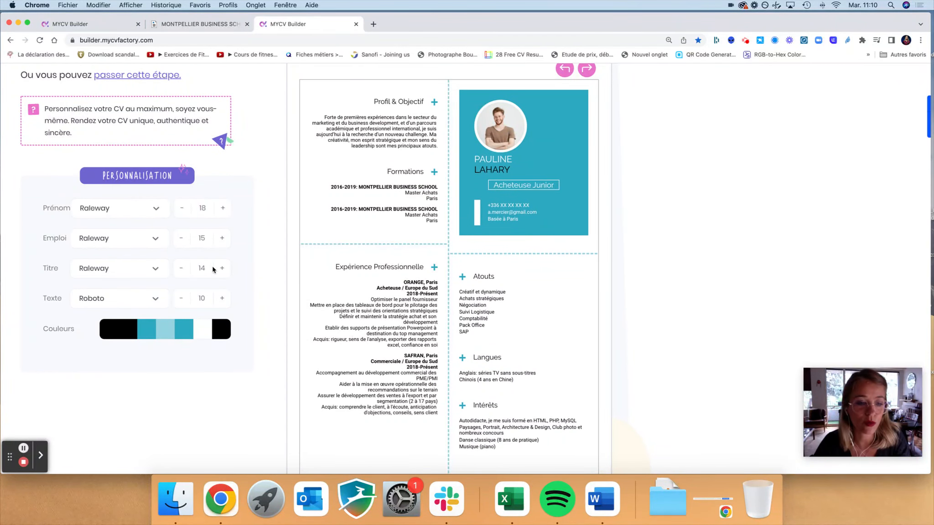
# Recolour the CV by changing both teal palette colours to coral and the light teal one to pale pink
pyautogui.click(151, 338)
pyautogui.click(104, 448)
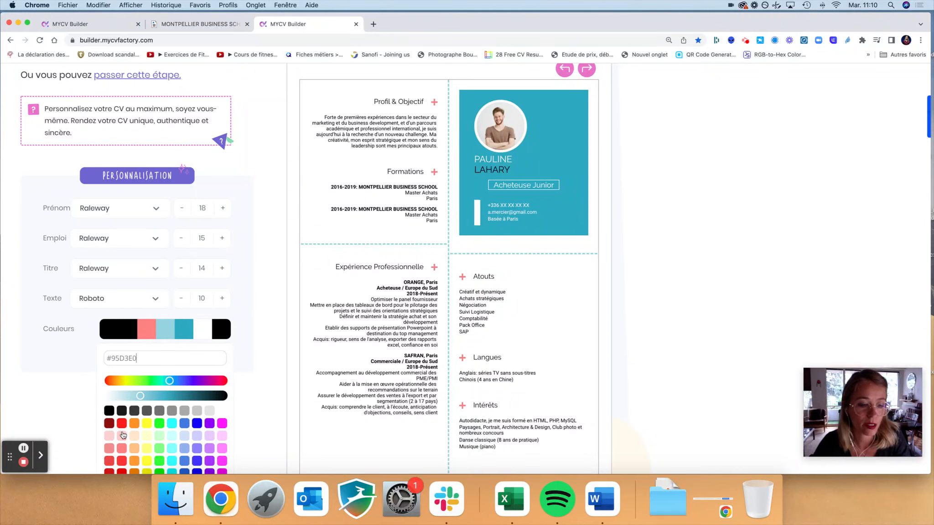
pyautogui.click(122, 437)
pyautogui.click(184, 329)
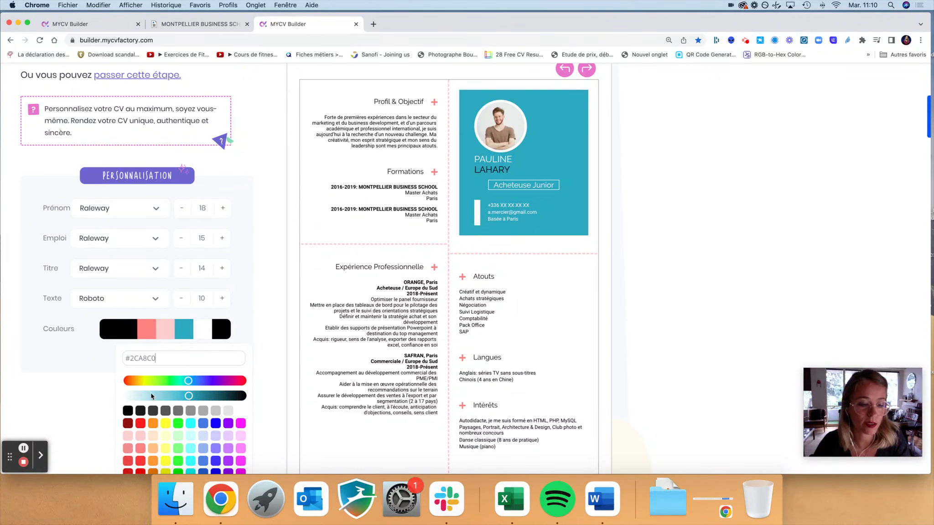
pyautogui.click(140, 448)
pyautogui.click(706, 214)
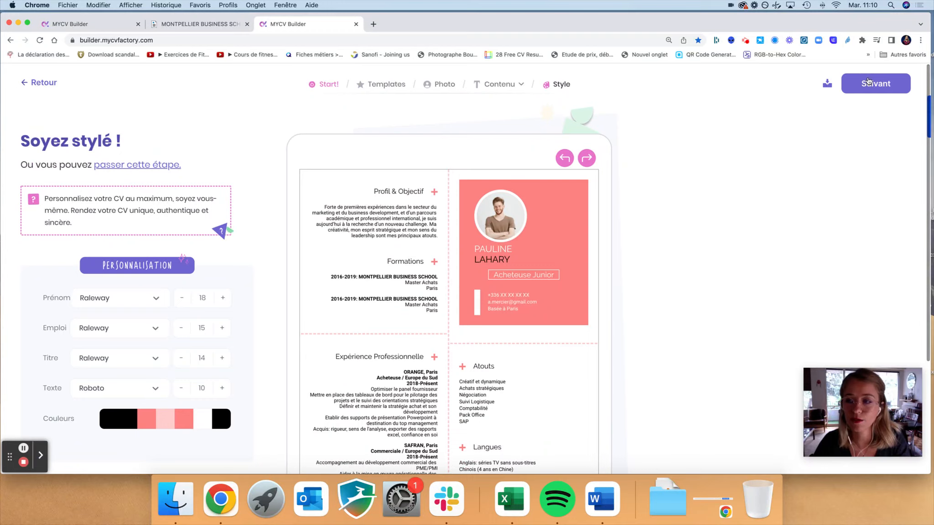
# Complete the Style stage and accept having the finished CV sent directly to recruiters
pyautogui.click(849, 88)
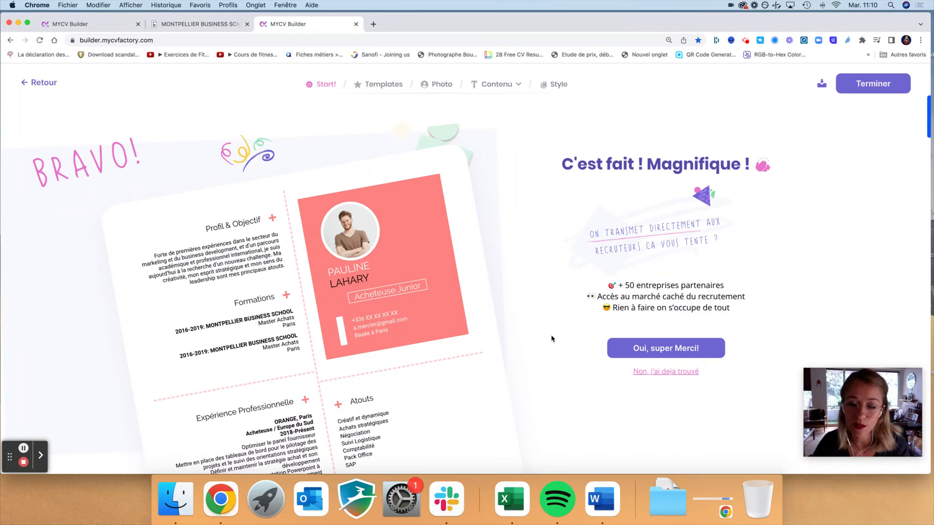
pyautogui.click(679, 349)
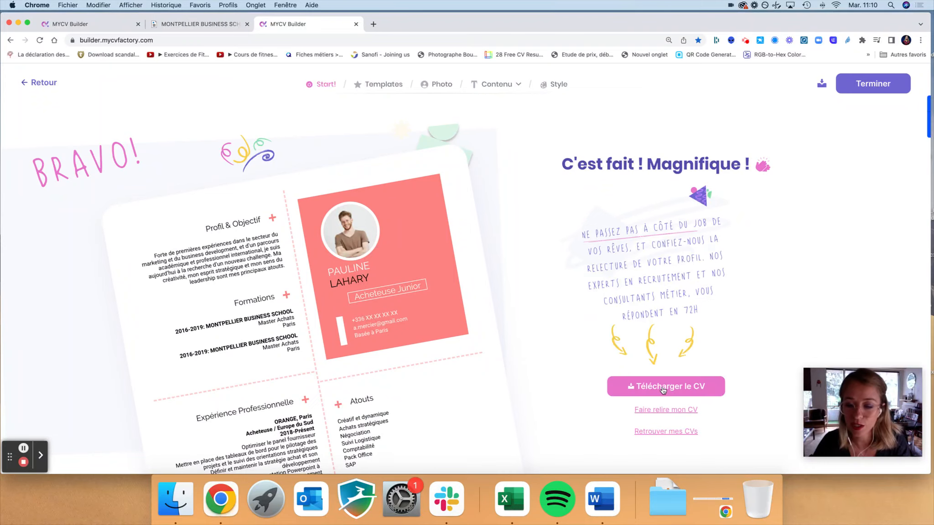
# Open the finishing options and toggle the "Confié aux recruteurs" setting off and back on
pyautogui.click(871, 86)
pyautogui.click(891, 184)
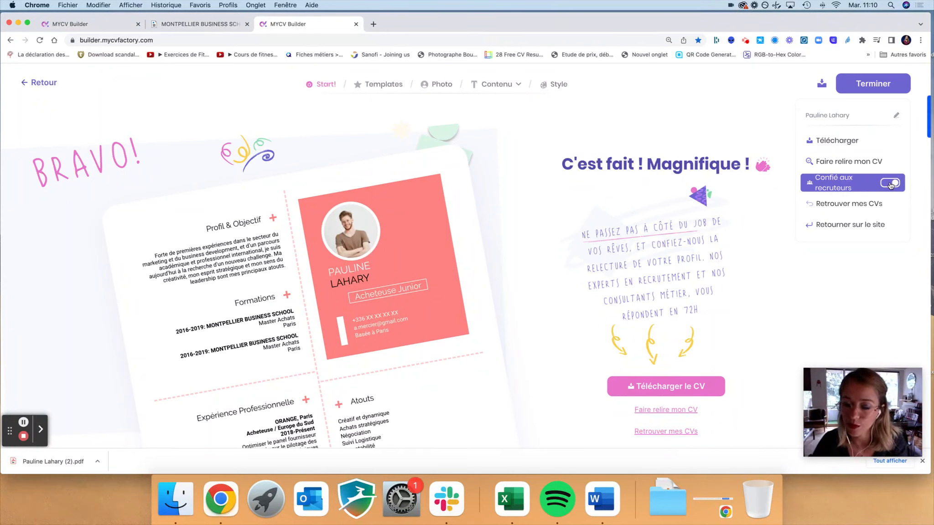
pyautogui.click(891, 185)
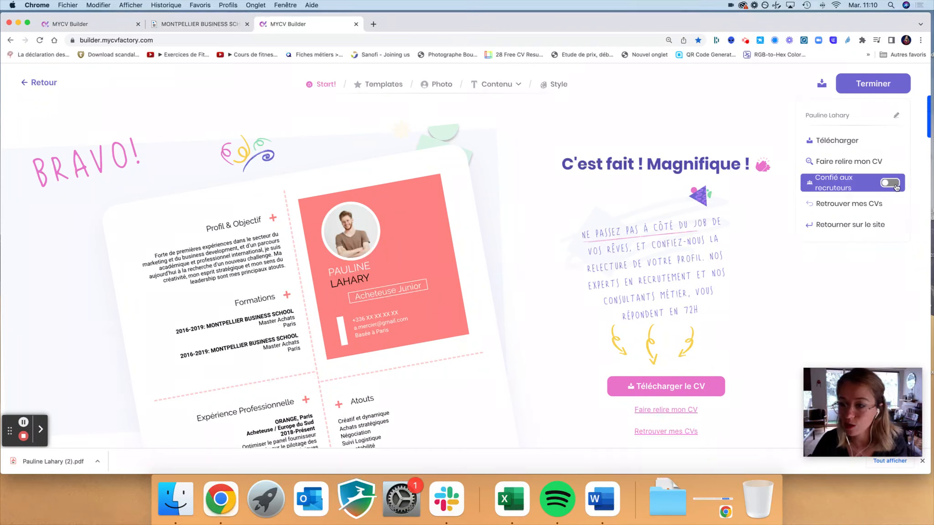
pyautogui.click(893, 184)
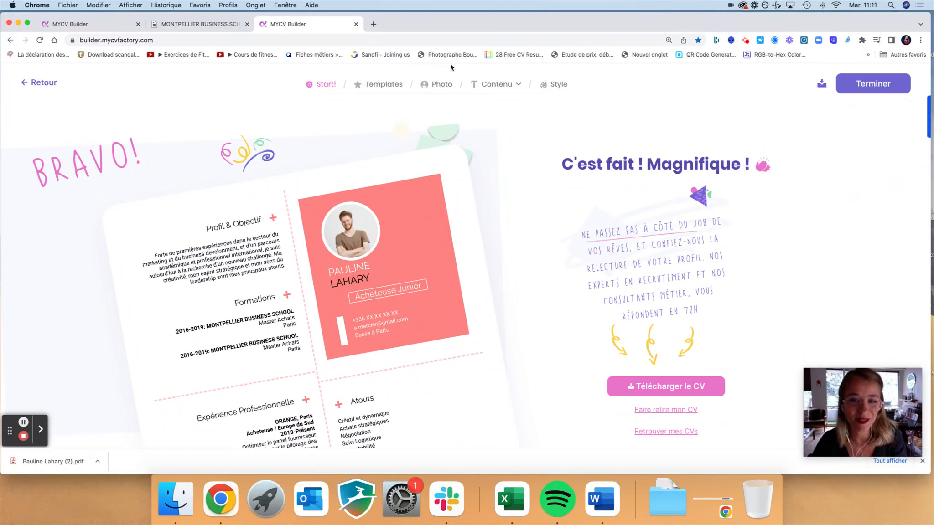
# Switch the CV to the purple Classique template, applying the current content to the new model
pyautogui.click(375, 86)
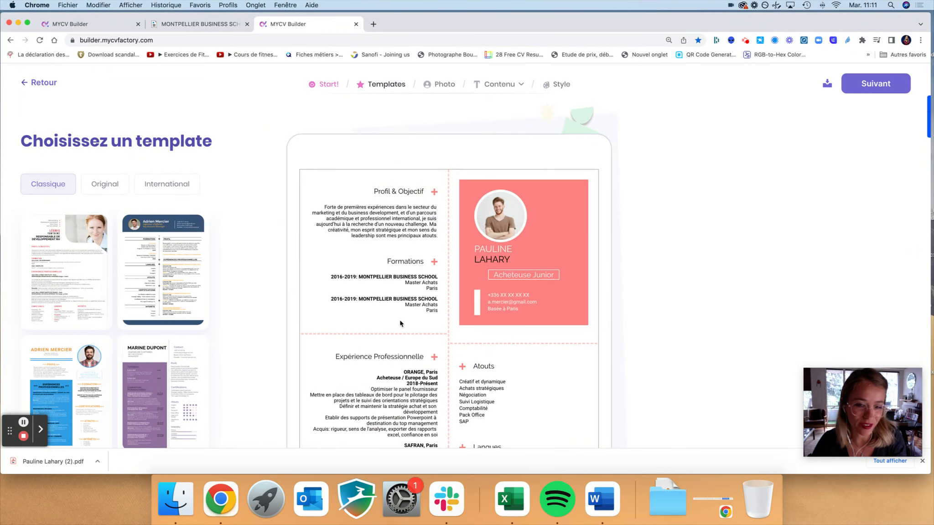
pyautogui.scroll(-3, 182, 342)
pyautogui.click(167, 331)
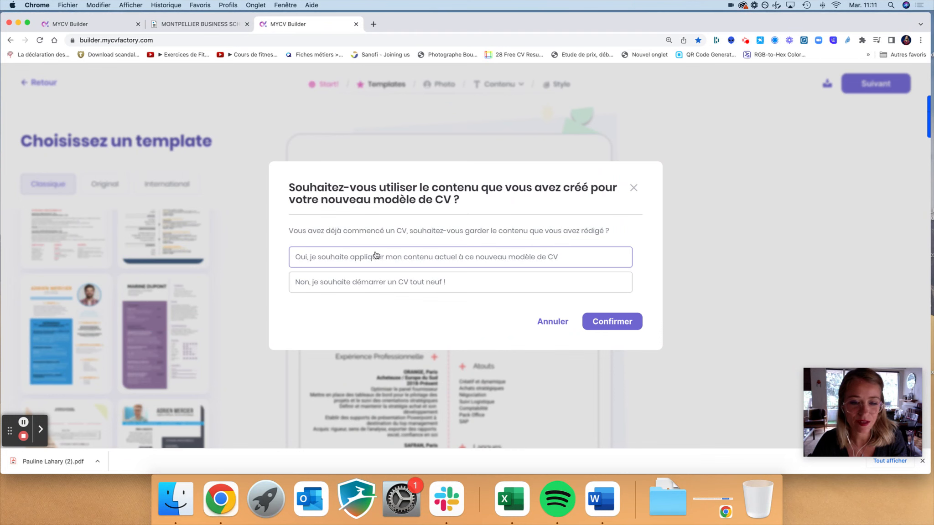
pyautogui.click(627, 324)
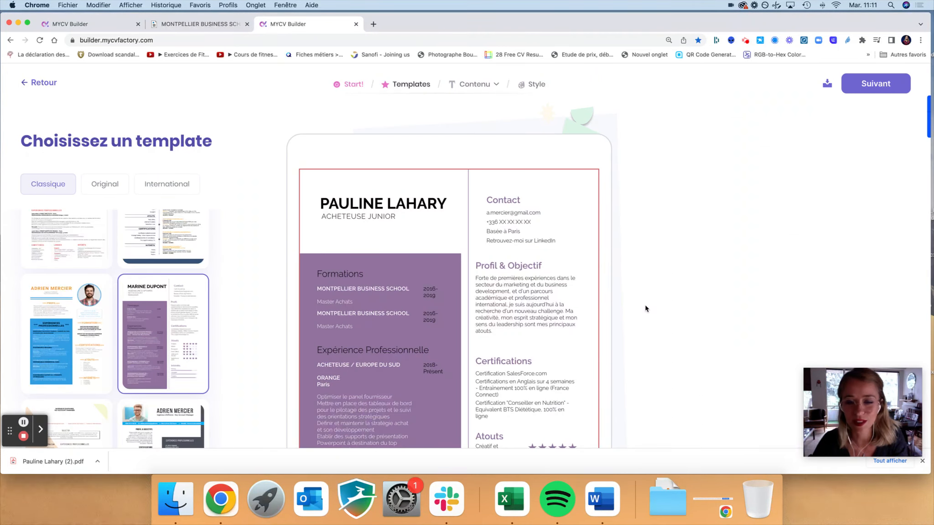